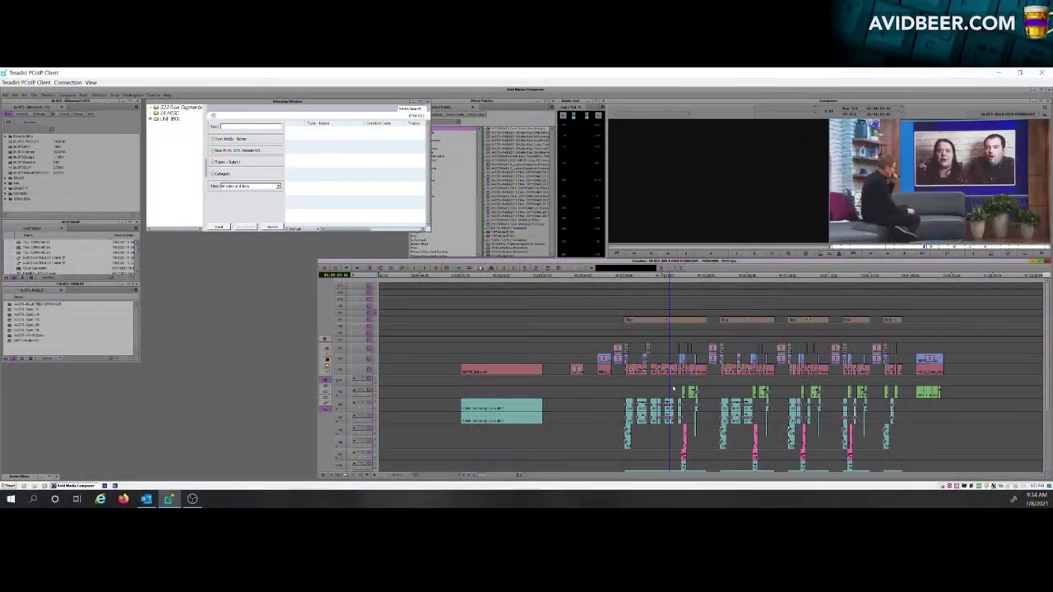
Step: Scrub through the promo sequence, past the PLUS FOUR PEOPLE graphic to its end and back
{"action": "left_click", "coordinate": [720, 379]}
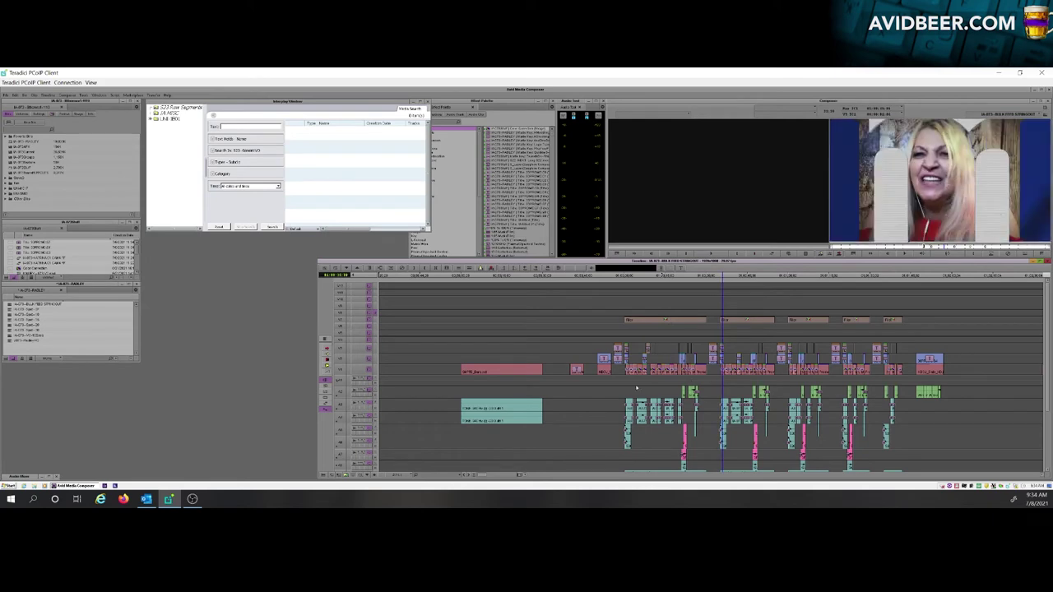
{"action": "left_click_drag", "start_coordinate": [763, 377], "coordinate": [893, 370]}
{"action": "left_click_drag", "start_coordinate": [658, 374], "coordinate": [685, 355]}
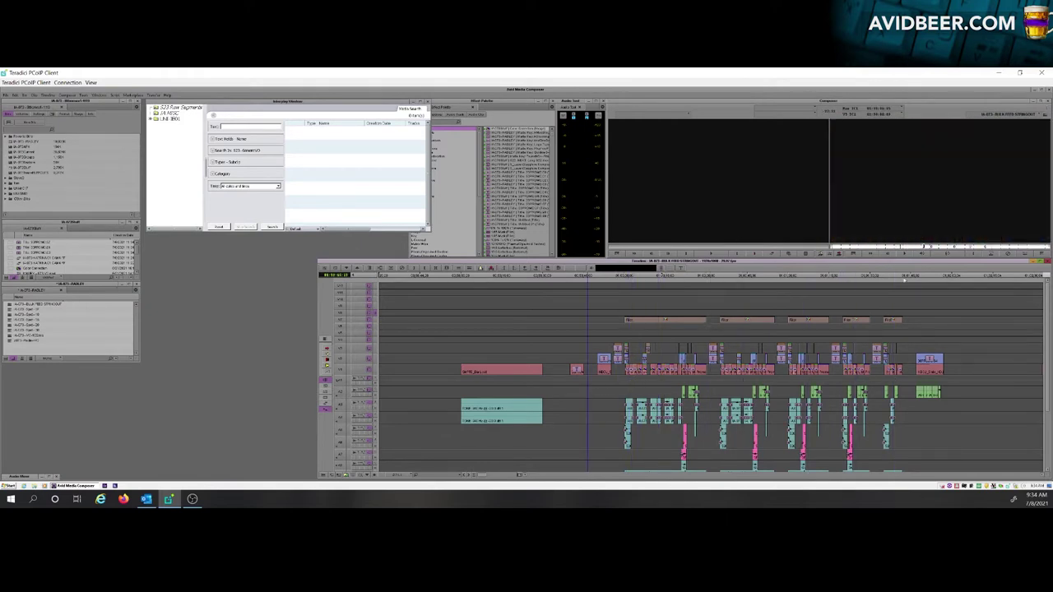
{"action": "left_click_drag", "start_coordinate": [939, 325], "coordinate": [947, 326]}
{"action": "left_click", "coordinate": [635, 388]}
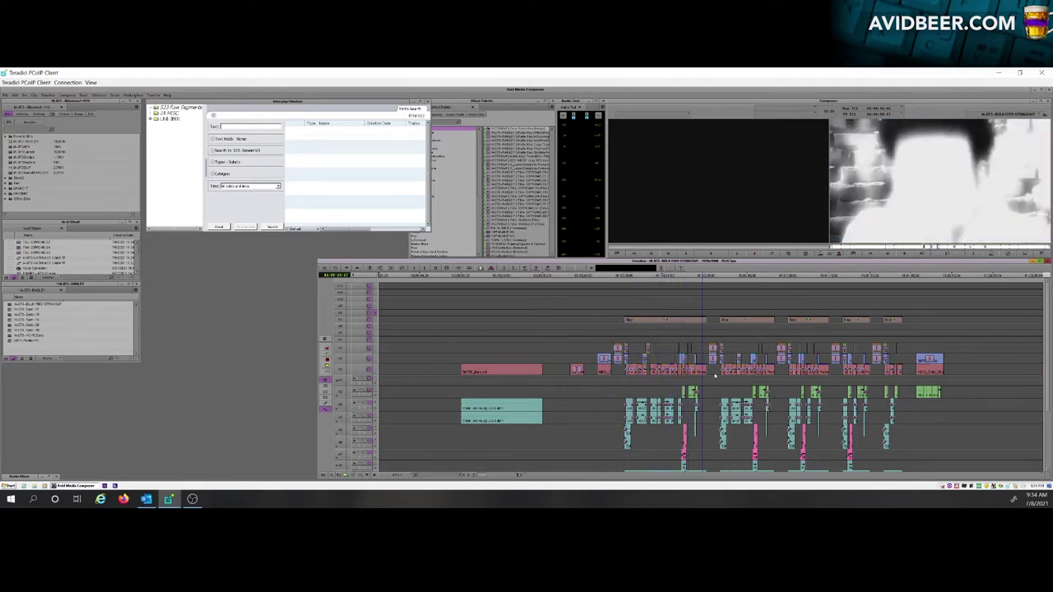
{"action": "left_click", "coordinate": [755, 381]}
{"action": "left_click", "coordinate": [745, 389]}
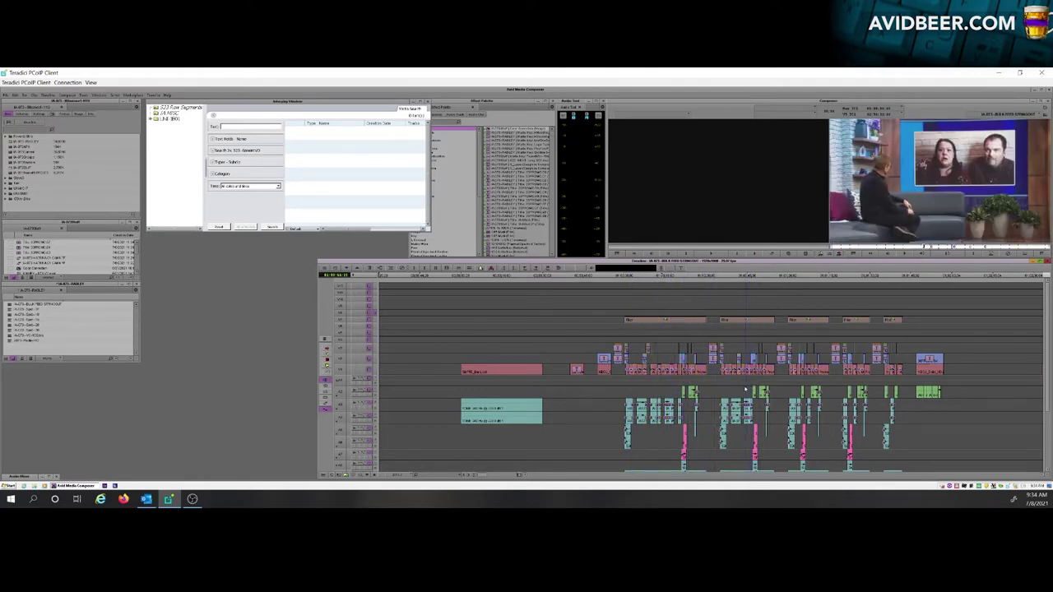
{"action": "left_click", "coordinate": [664, 384]}
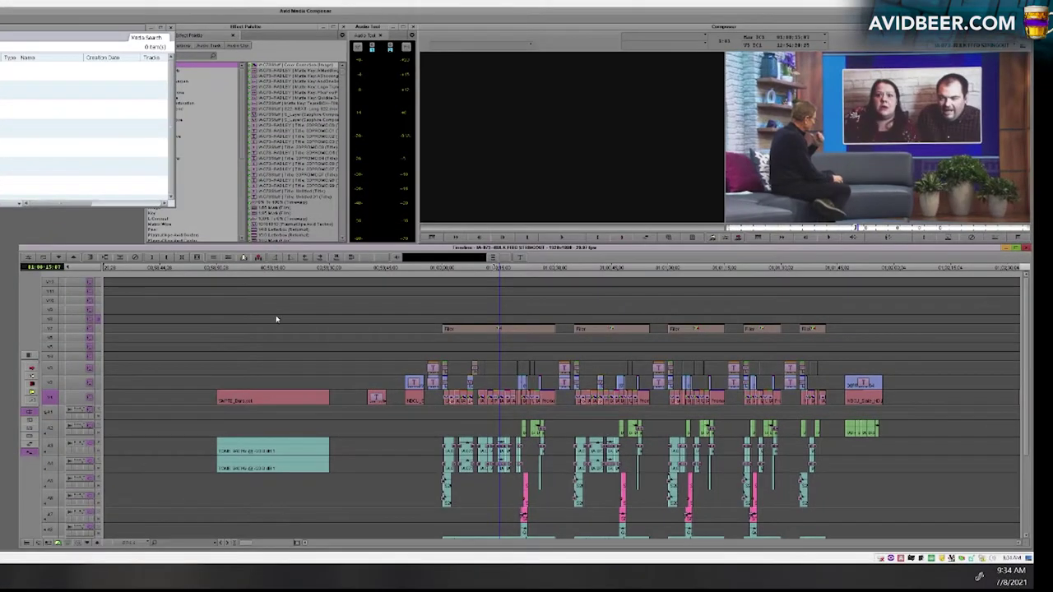
Step: Match-frame the current shot into the source monitor, then play the sequence from the talk-show shot
{"action": "key", "text": "f"}
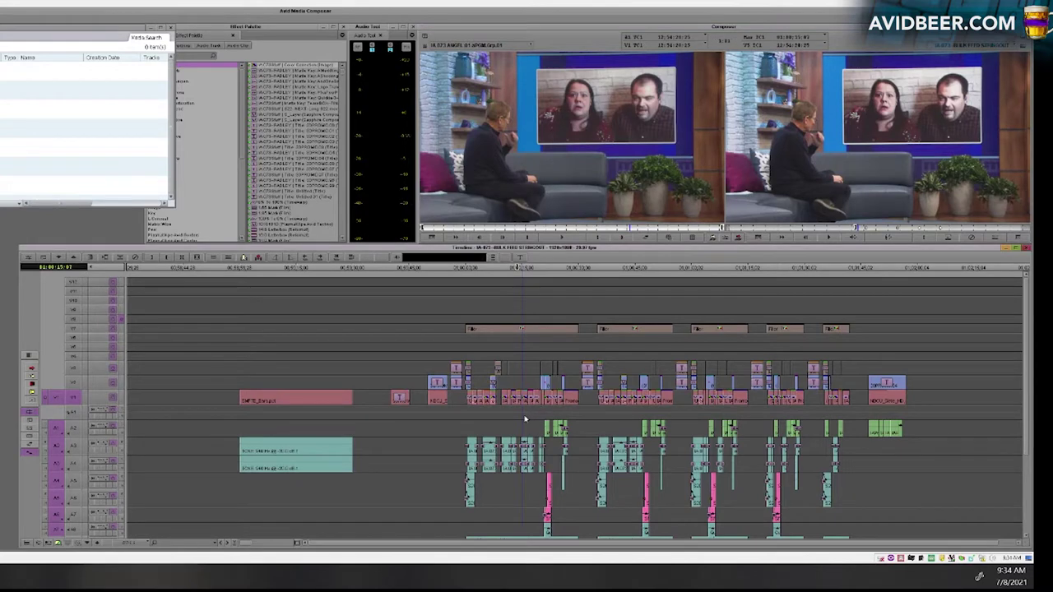
{"action": "left_click", "coordinate": [523, 270]}
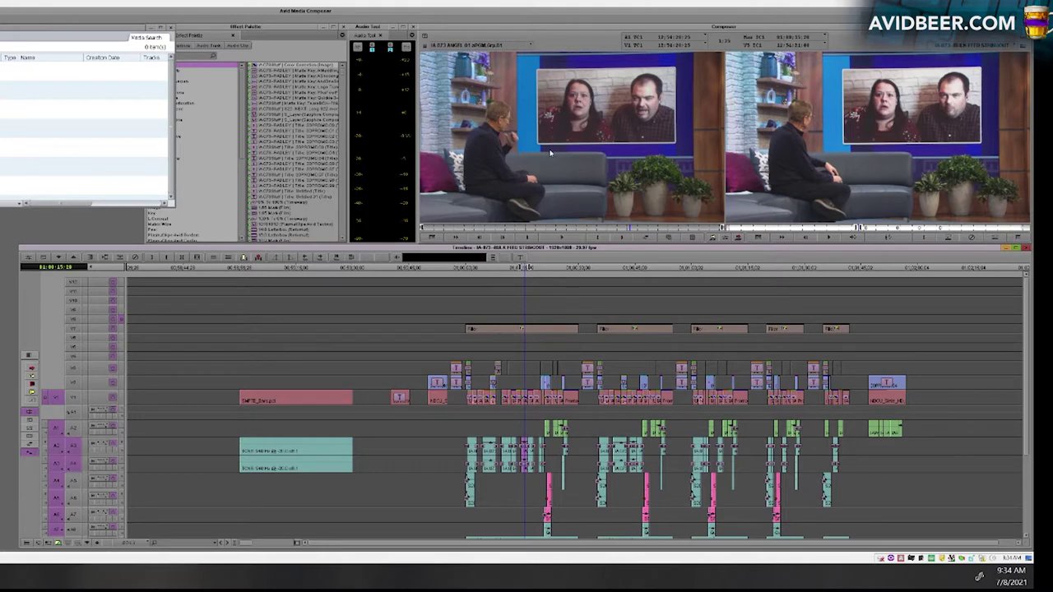
{"action": "left_click", "coordinate": [498, 436]}
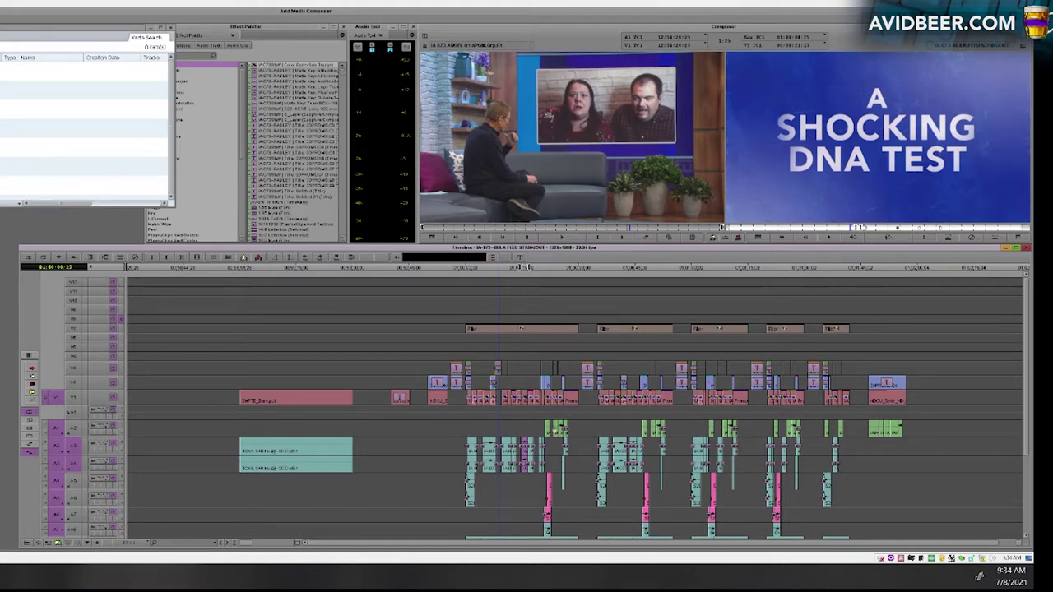
{"action": "left_click", "coordinate": [552, 430]}
{"action": "left_click", "coordinate": [539, 428]}
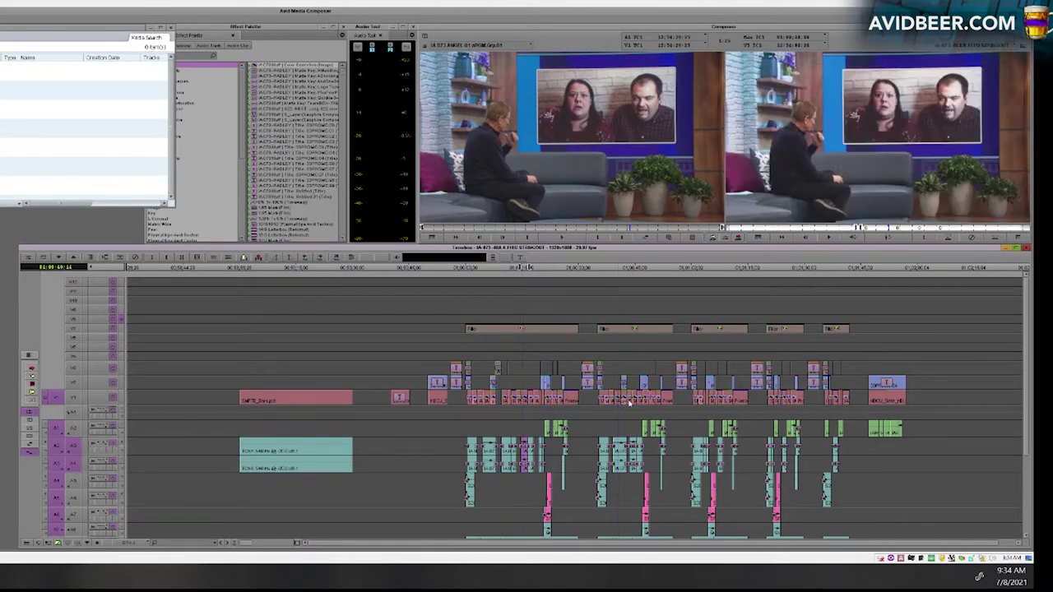
{"action": "key", "text": "l"}
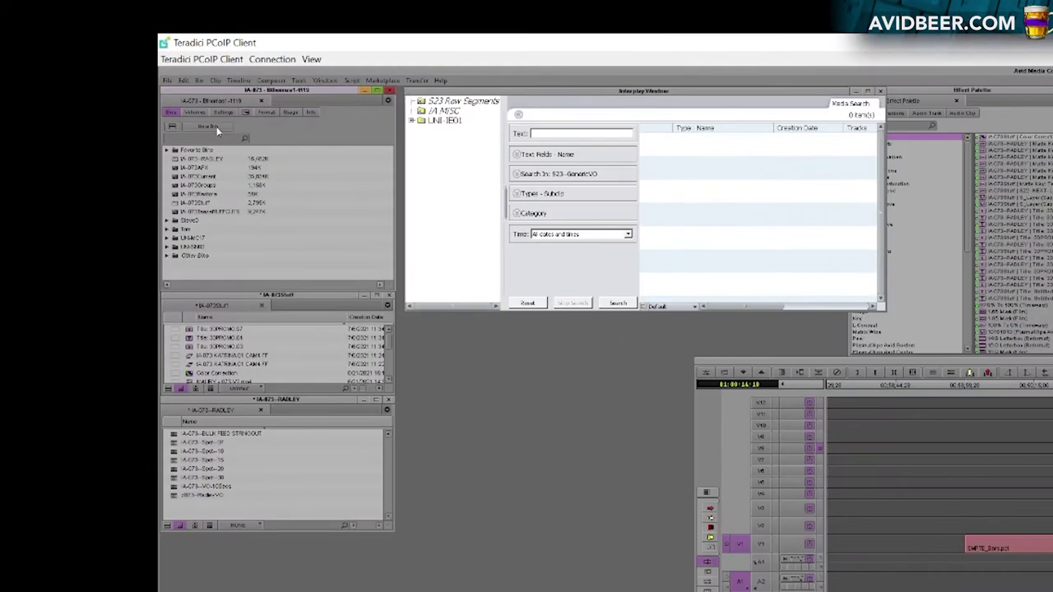
Step: Create a new bin named IA-073--RADLEY-CONSOLIDATE
{"action": "left_click", "coordinate": [216, 128]}
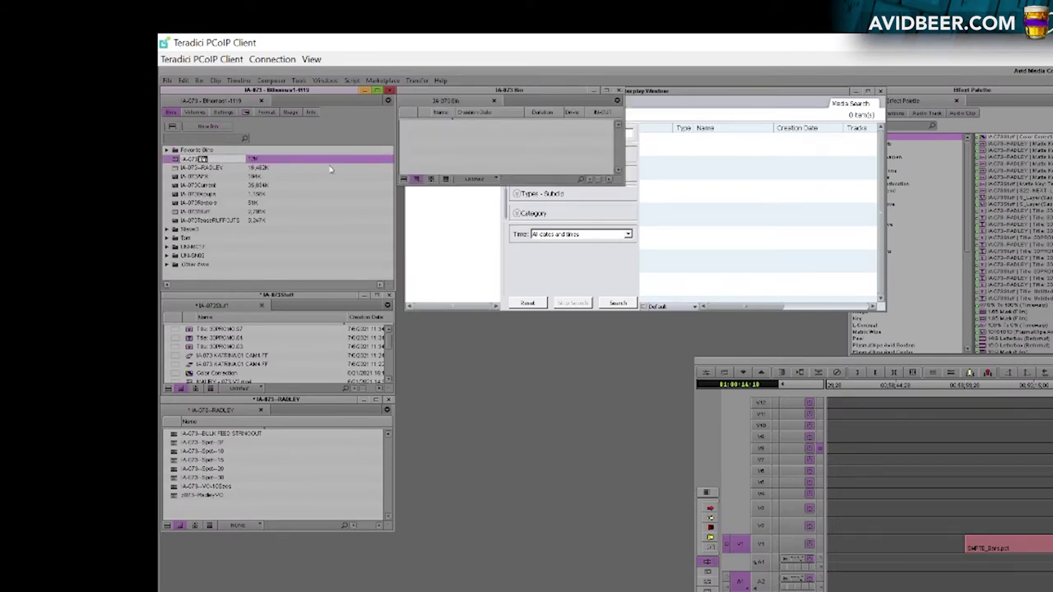
{"action": "type", "text": "IA-073--RADLEY-CONSOLIDATE"}
{"action": "key", "text": "Return"}
{"action": "left_click_drag", "start_coordinate": [545, 90], "coordinate": [565, 344]}
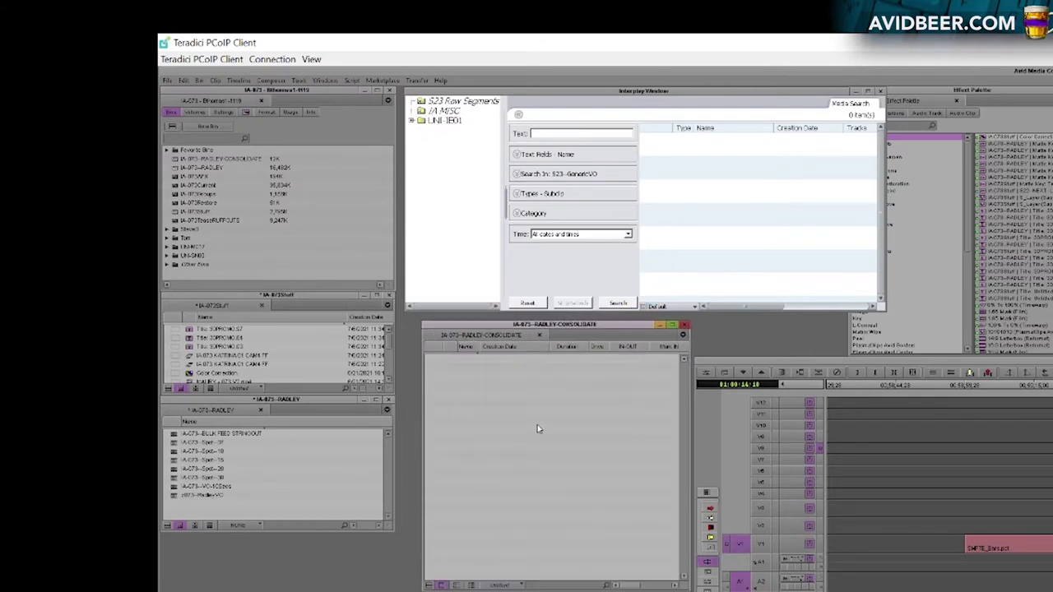
Step: Duplicate the BULK FEED STRINGOUT sequence into the new bin, replacing its Copy.01 suffix with -CONS
{"action": "left_click", "coordinate": [174, 438]}
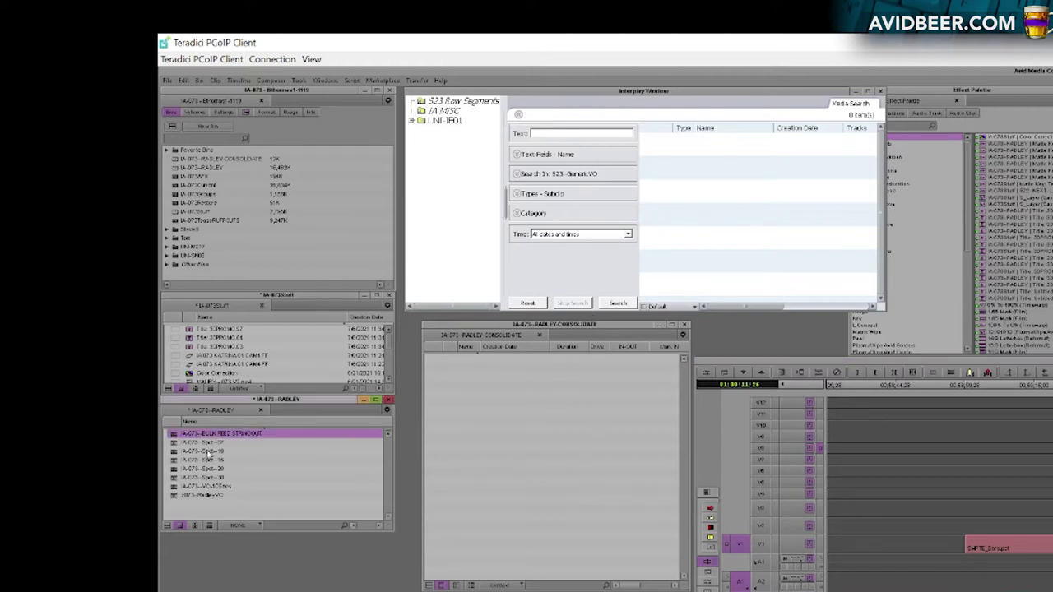
{"action": "key", "text": "ctrl+d"}
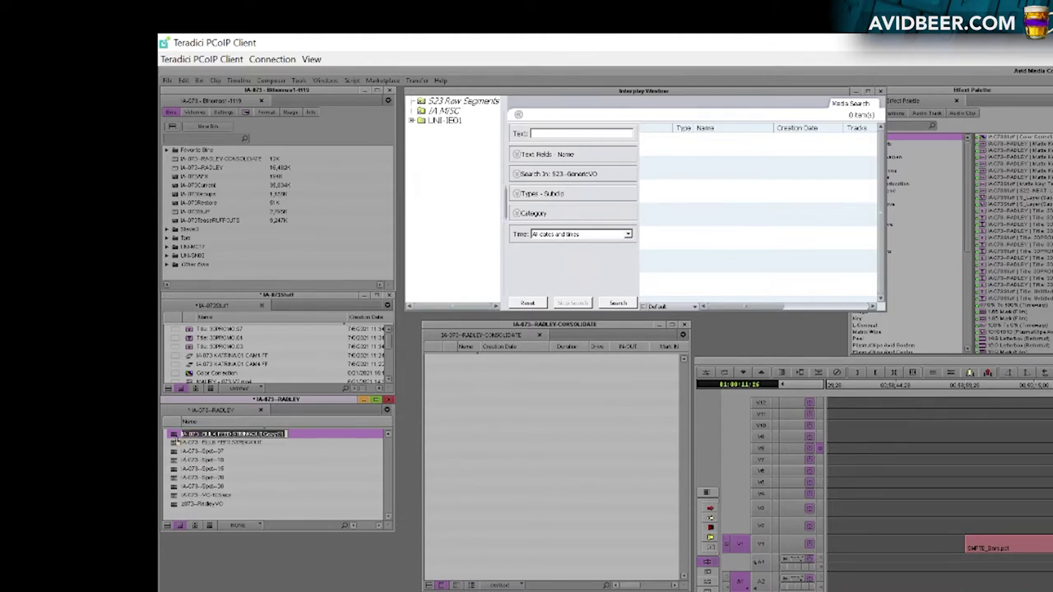
{"action": "left_click_drag", "start_coordinate": [504, 422], "coordinate": [550, 424]}
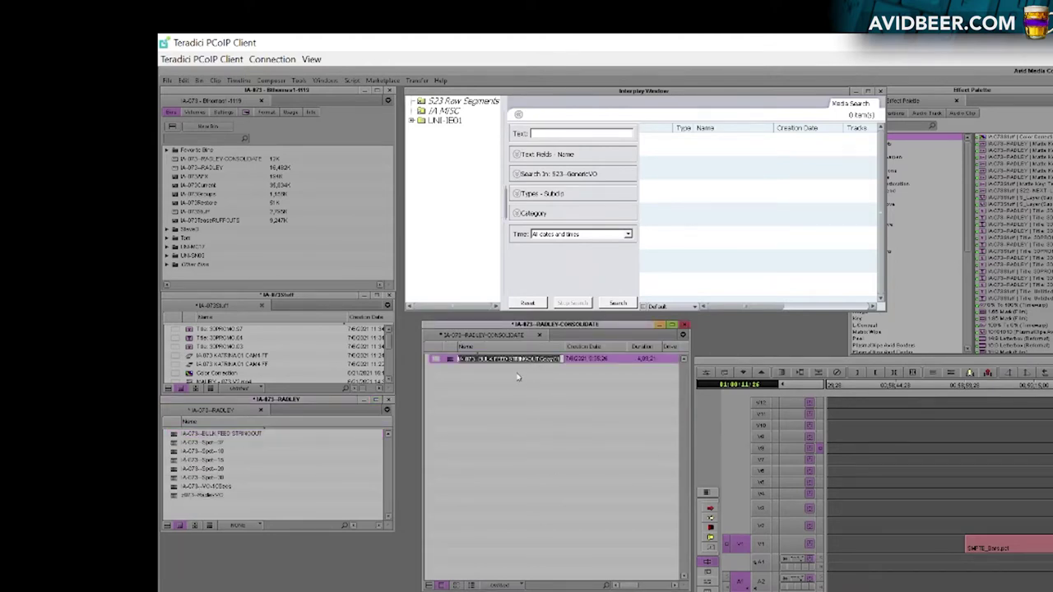
{"action": "left_click", "coordinate": [539, 359]}
{"action": "double_click", "coordinate": [547, 360]}
{"action": "key", "text": "BackSpace"}
{"action": "type", "text": "-CONS"}
{"action": "key", "text": "Return"}
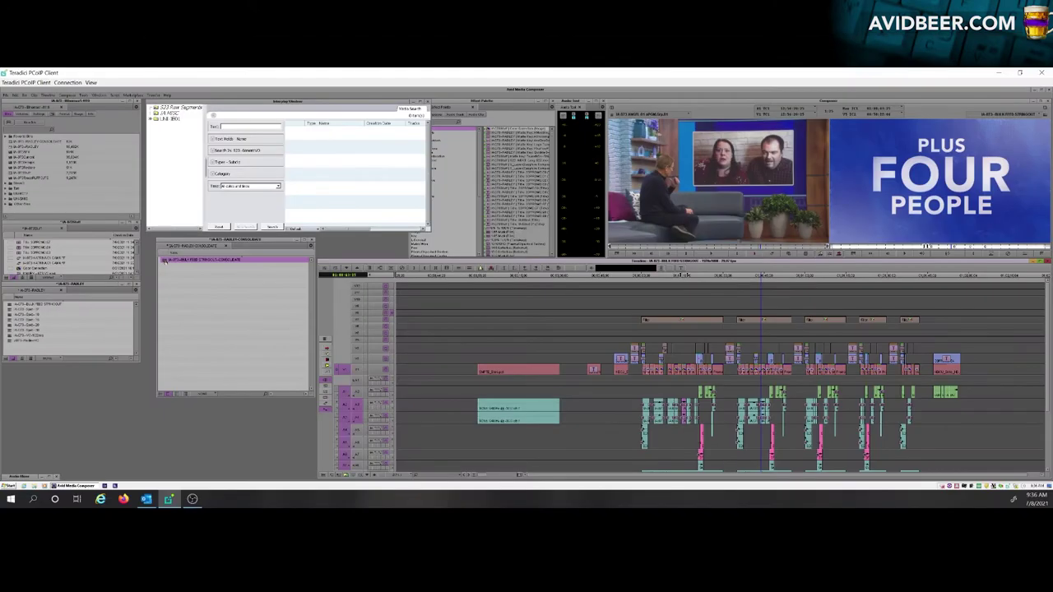
{"action": "right_click", "coordinate": [165, 260]}
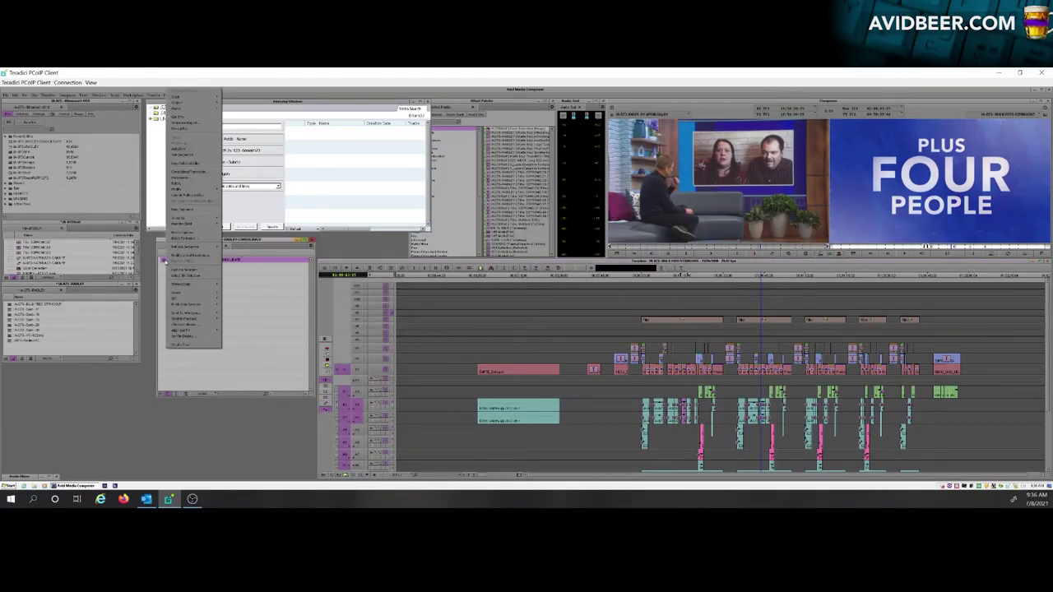
{"action": "left_click", "coordinate": [189, 172]}
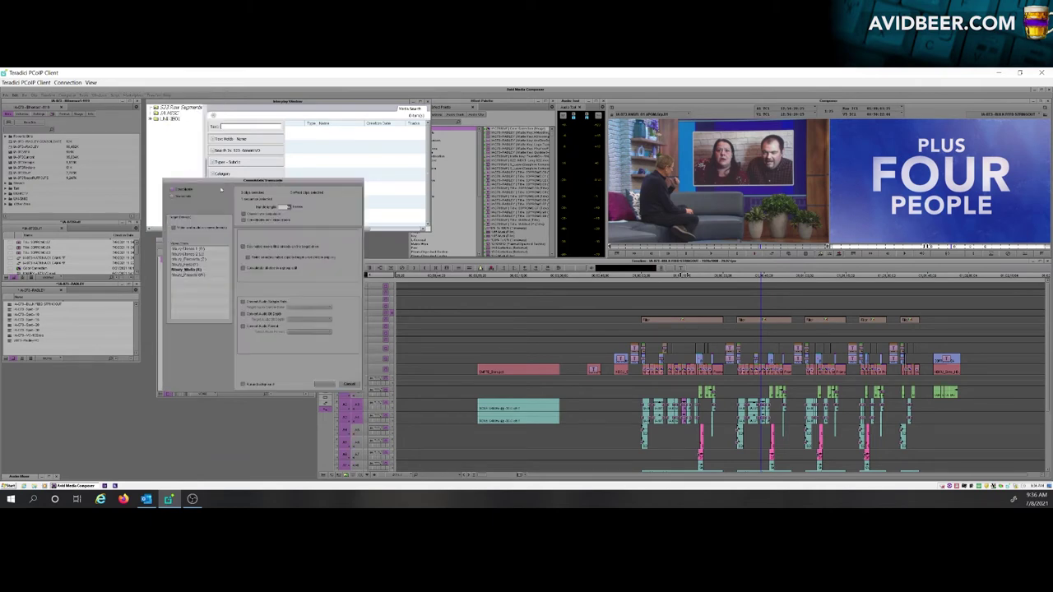
{"action": "left_click_drag", "start_coordinate": [229, 181], "coordinate": [364, 184]}
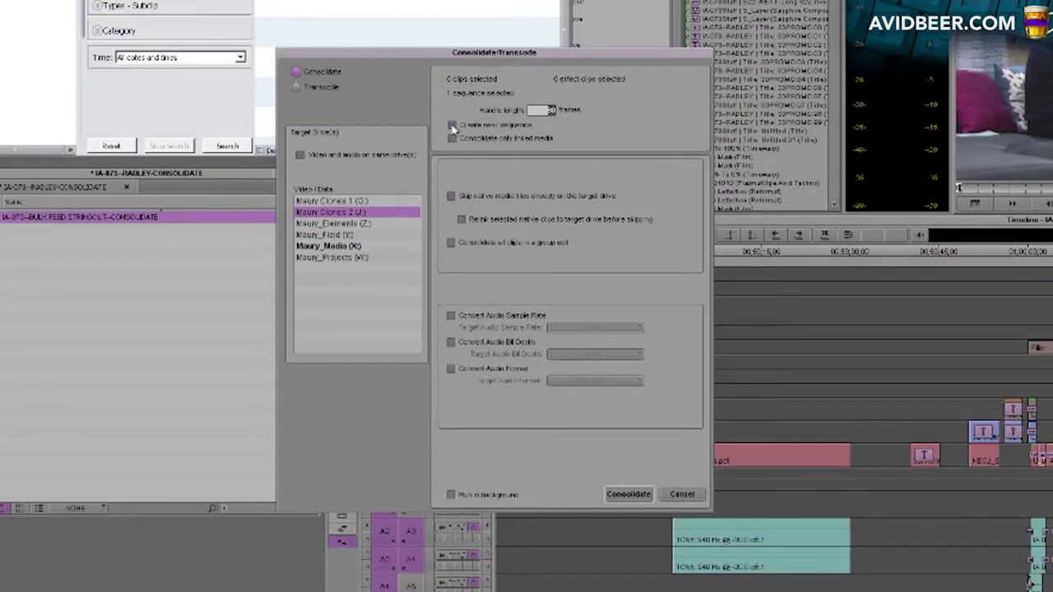
{"action": "left_click", "coordinate": [451, 126]}
{"action": "left_click", "coordinate": [451, 197]}
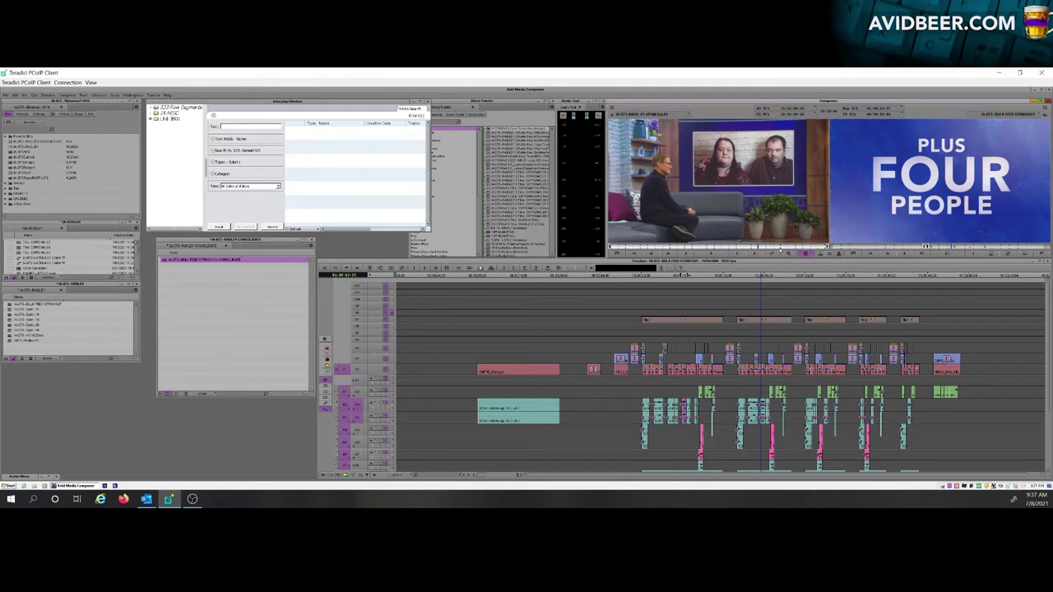
{"action": "key", "text": "ctrl+shift+m"}
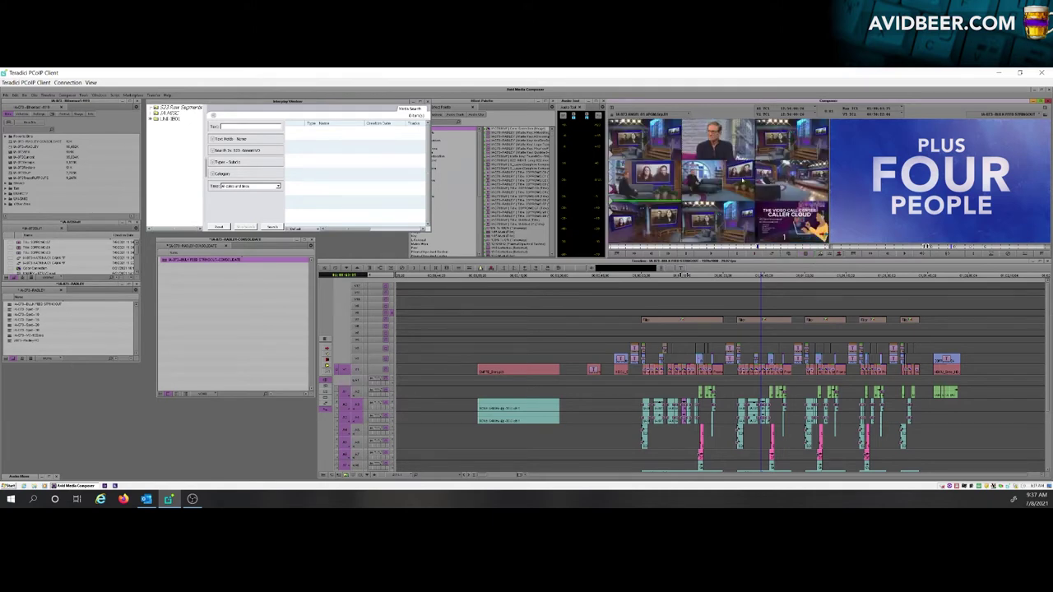
Step: Jump to the woman's camera shot so the source monitor shows the nine-angle multicam group
{"action": "left_click", "coordinate": [757, 385]}
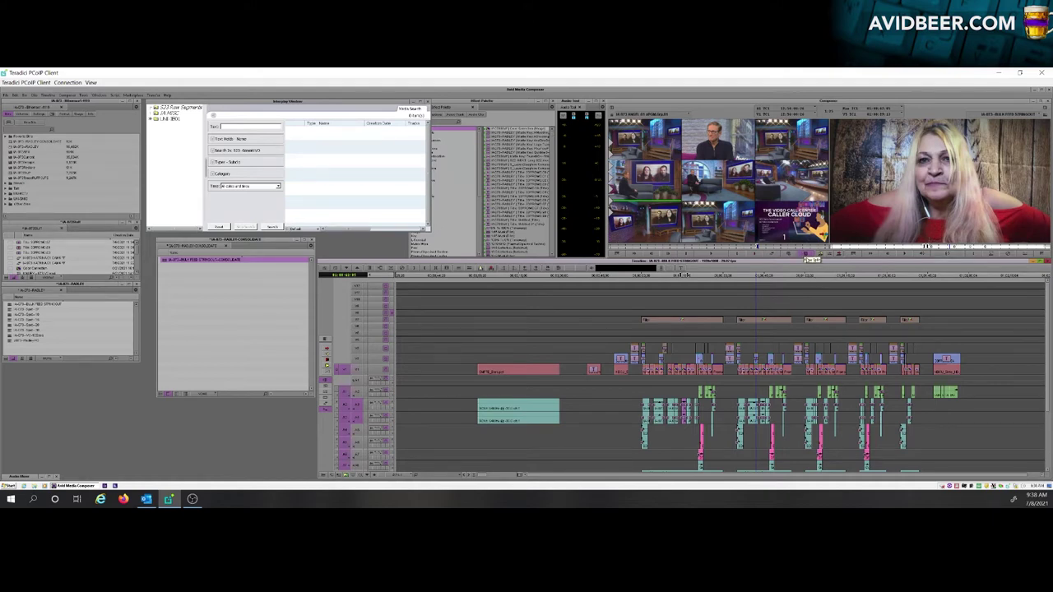
{"action": "left_click", "coordinate": [806, 256]}
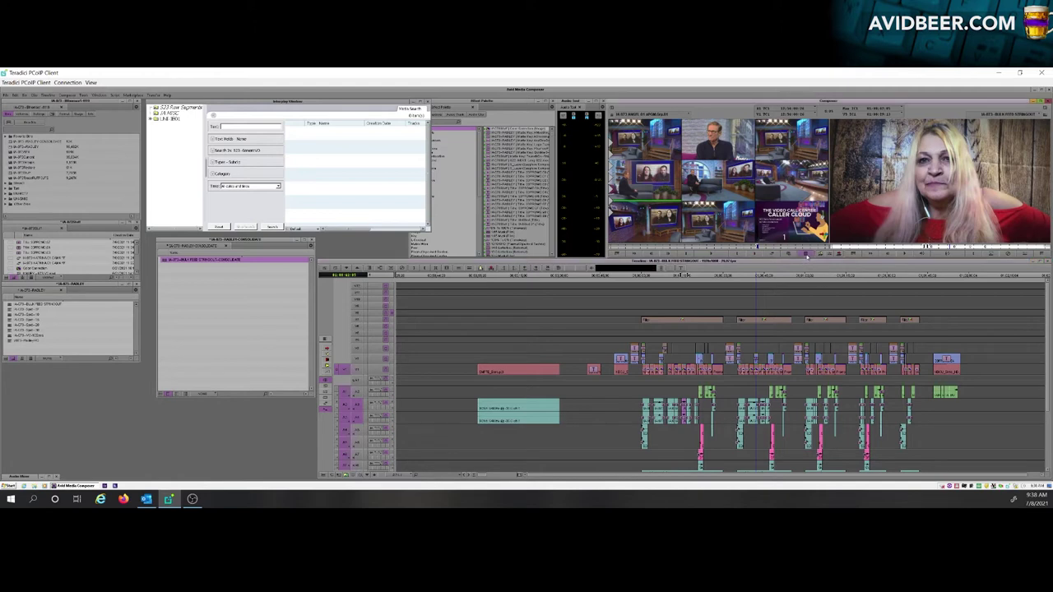
Step: Consolidate the -CONS sequence to the J: drive, not skipping native media and including all group-edit clips
{"action": "right_click", "coordinate": [164, 262]}
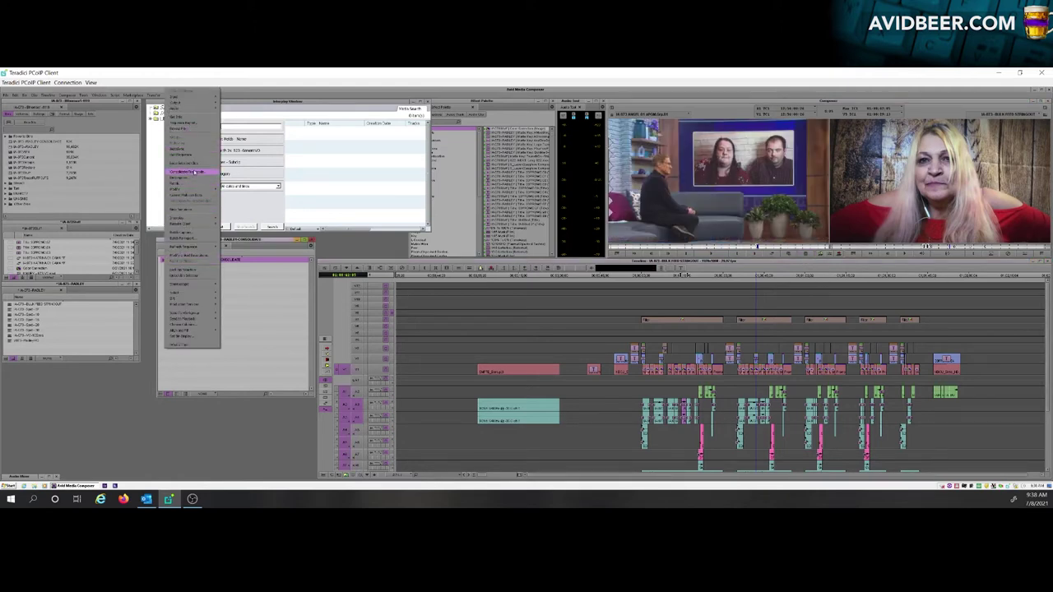
{"action": "left_click", "coordinate": [189, 171]}
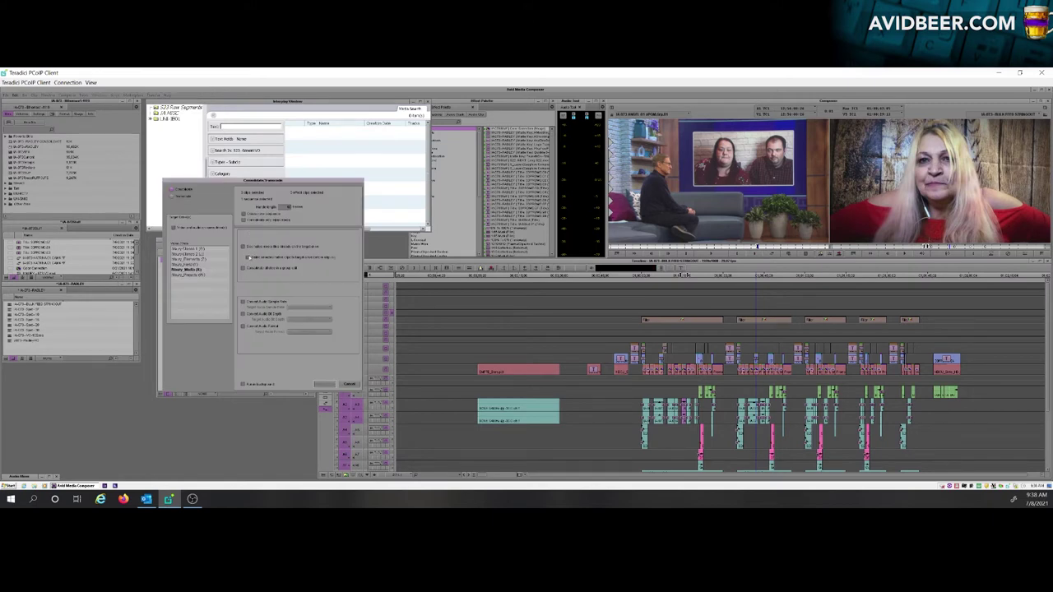
{"action": "left_click", "coordinate": [243, 247]}
{"action": "left_click", "coordinate": [245, 218]}
{"action": "left_click", "coordinate": [200, 255]}
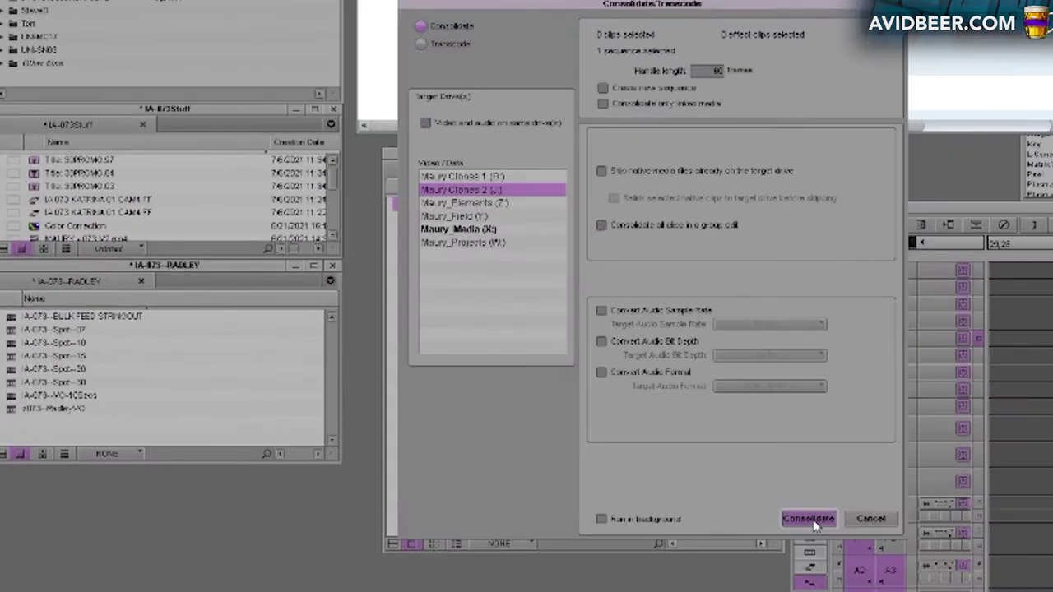
{"action": "left_click", "coordinate": [810, 520]}
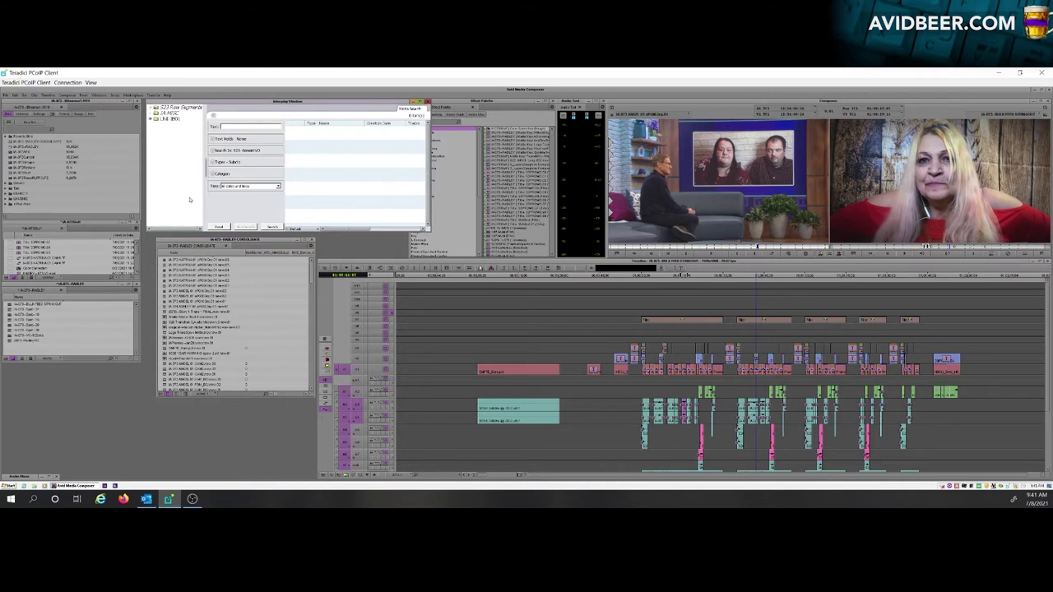
Step: Close the Interplay research window and both open bins, then minimize Media Composer
{"action": "left_click", "coordinate": [412, 116]}
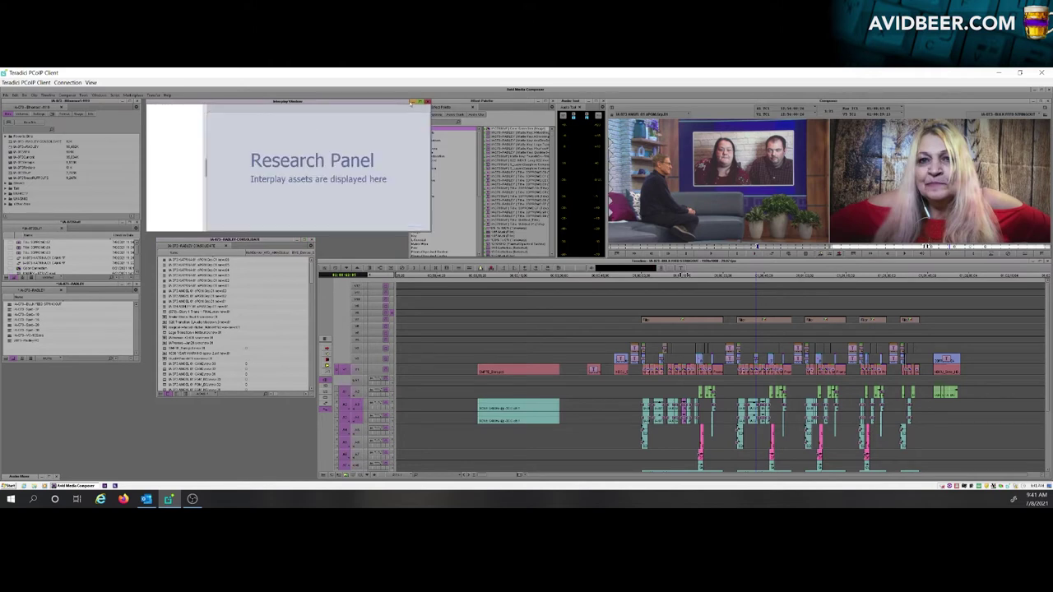
{"action": "left_click", "coordinate": [413, 103]}
{"action": "left_click", "coordinate": [311, 242]}
{"action": "left_click", "coordinate": [136, 287]}
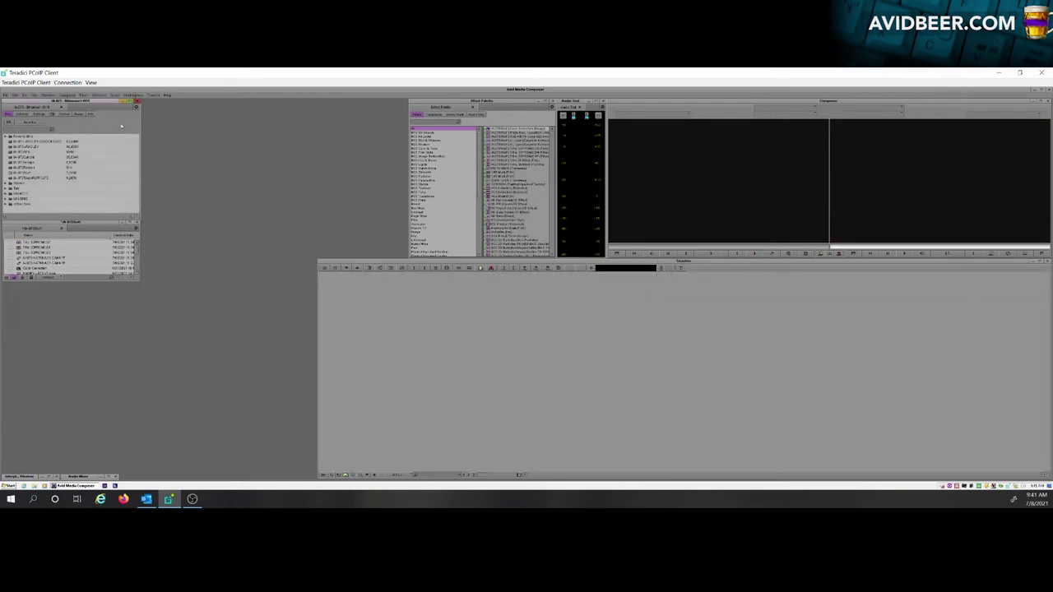
{"action": "left_click", "coordinate": [1033, 92]}
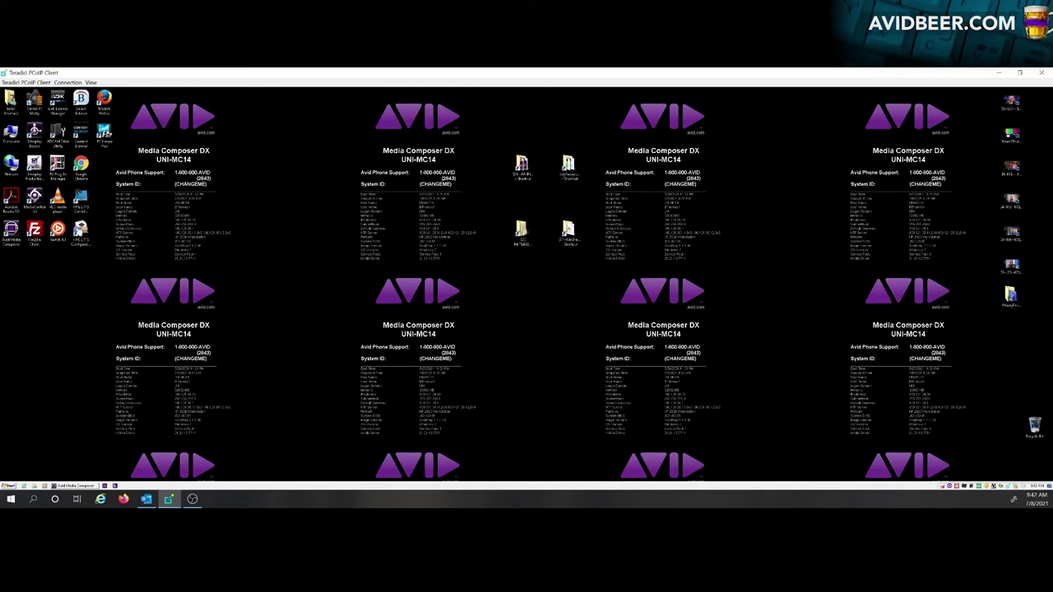
Step: Copy the IA-073--RADLEY and IA-073--RADLEY-CONSOLIDATE .avb files from the IA-073 project folder into BT--FileSharing
{"action": "double_click", "coordinate": [12, 130]}
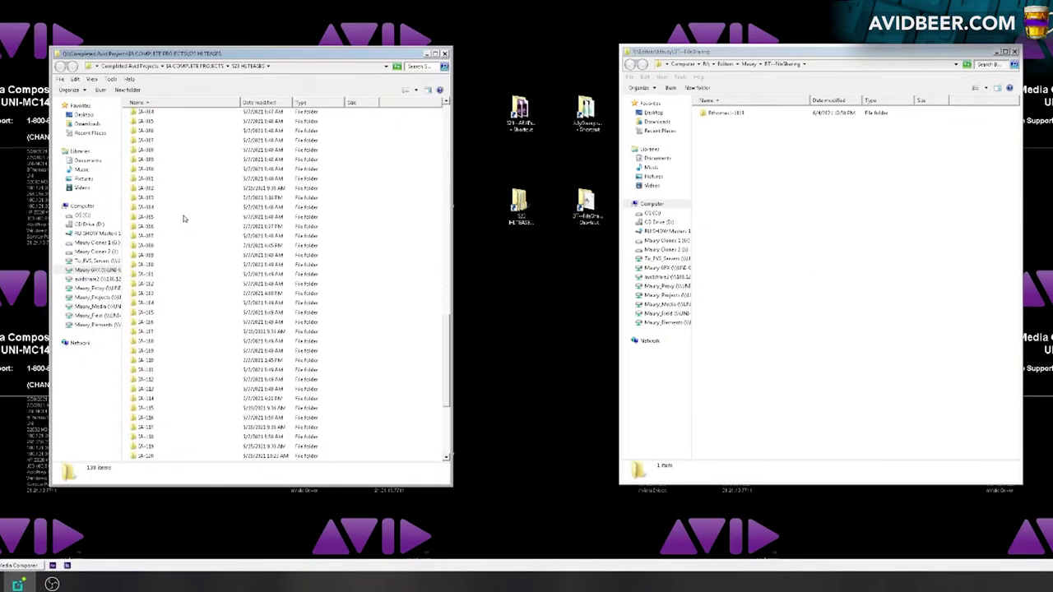
{"action": "scroll", "coordinate": [184, 219], "scroll_direction": "up", "scroll_amount": 4}
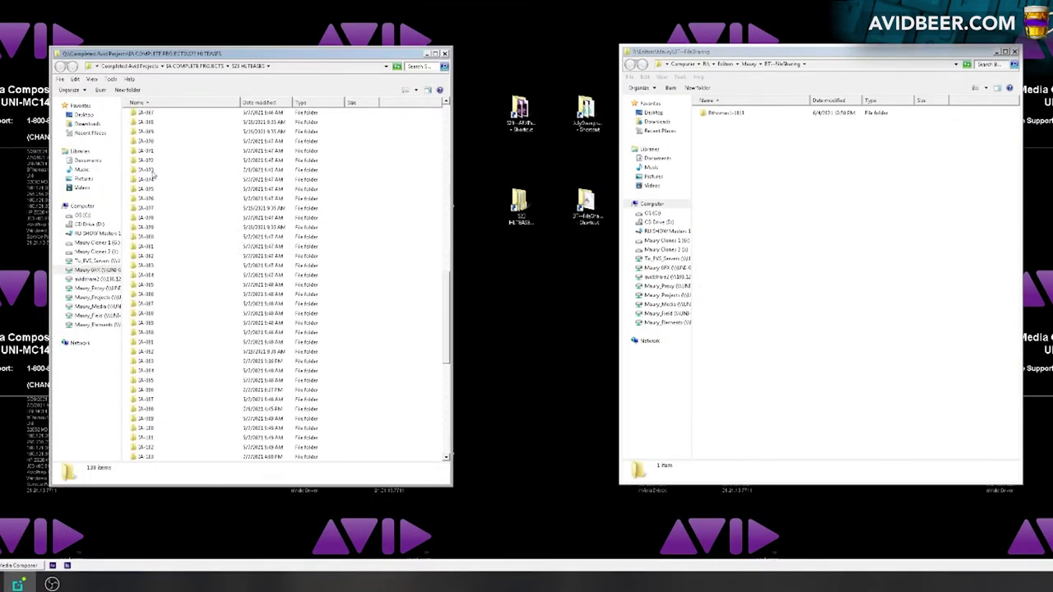
{"action": "left_click", "coordinate": [152, 169]}
{"action": "double_click", "coordinate": [152, 170]}
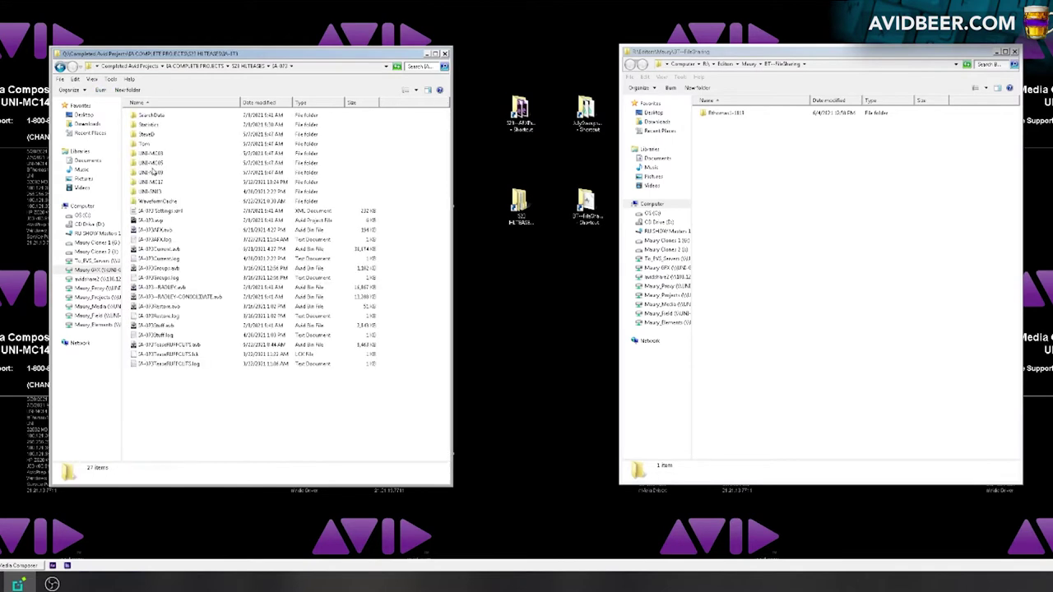
{"action": "left_click", "coordinate": [173, 287]}
{"action": "left_click", "coordinate": [177, 297], "text": "shift"}
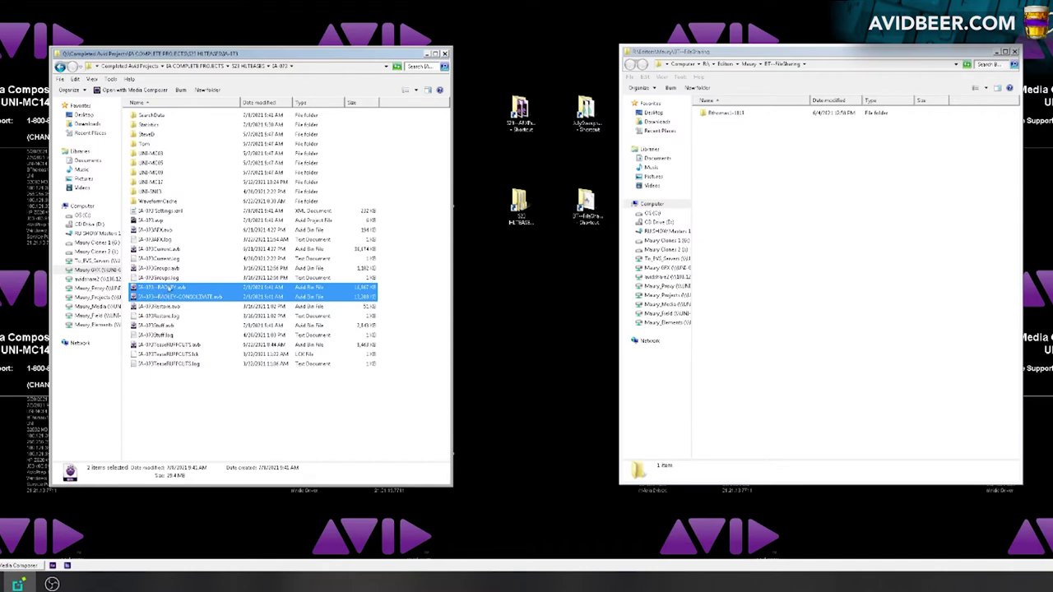
{"action": "left_click_drag", "start_coordinate": [160, 296], "coordinate": [174, 286]}
{"action": "left_click", "coordinate": [737, 216]}
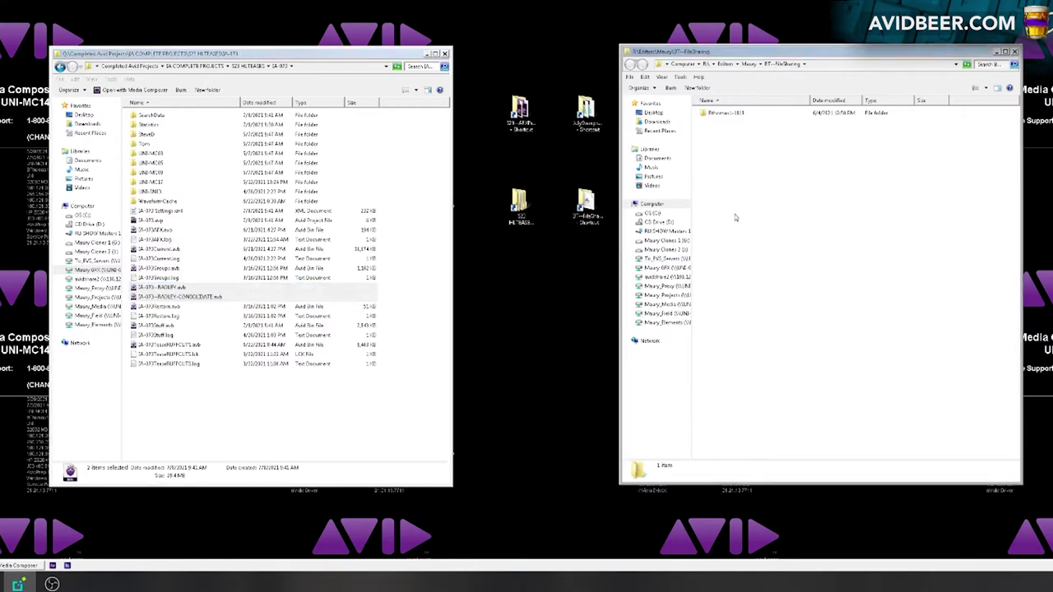
{"action": "key", "text": "ctrl+v"}
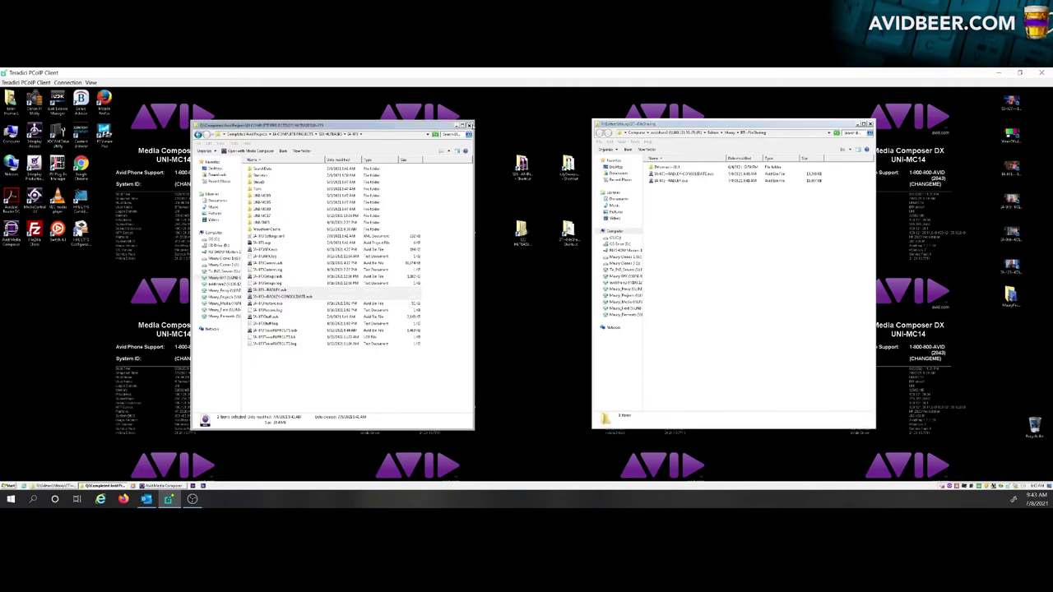
Step: Browse to I:\Avid MediaFiles\MXF\1 and select all 438 files in it
{"action": "key", "text": "alt+F4"}
{"action": "double_click", "coordinate": [10, 133]}
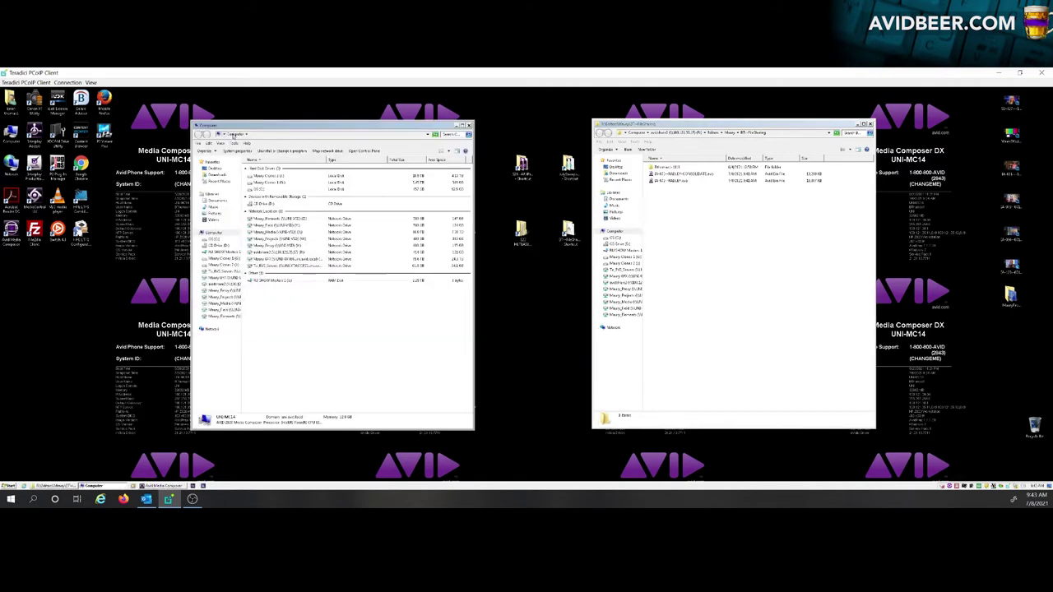
{"action": "double_click", "coordinate": [278, 181]}
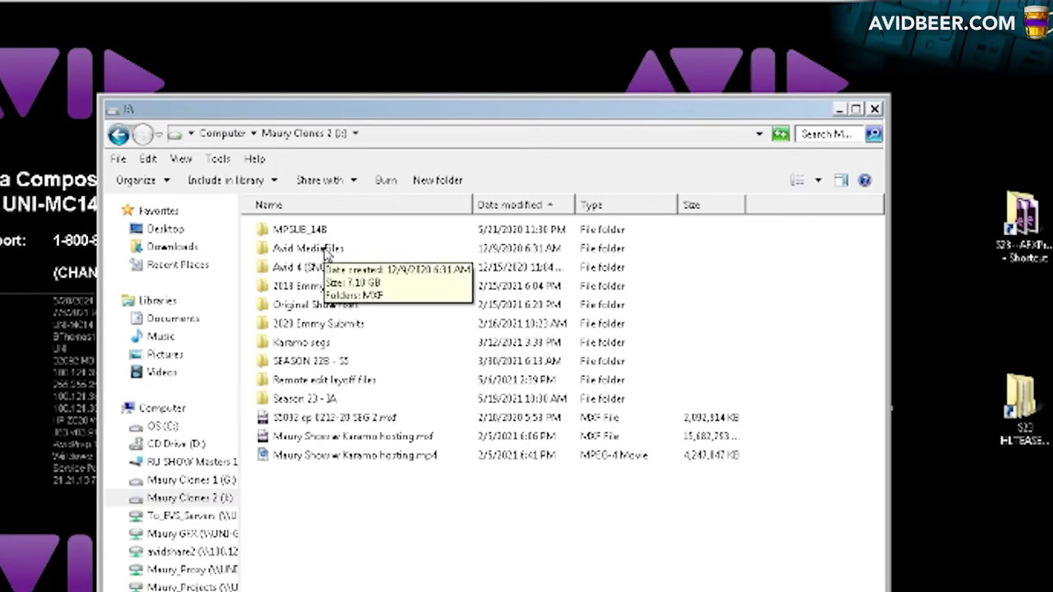
{"action": "double_click", "coordinate": [327, 255]}
{"action": "double_click", "coordinate": [288, 237]}
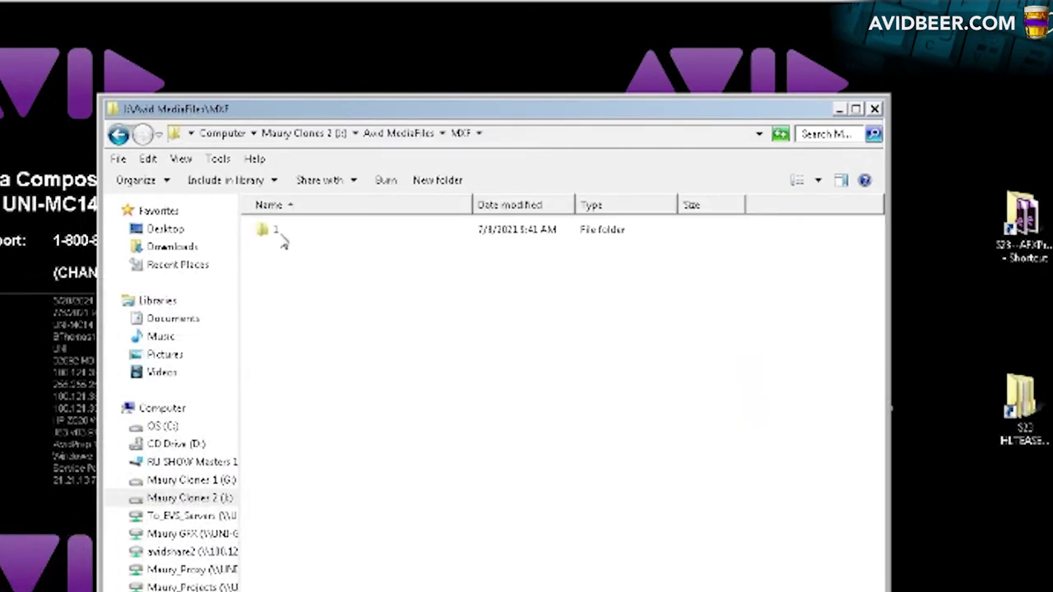
{"action": "double_click", "coordinate": [278, 233]}
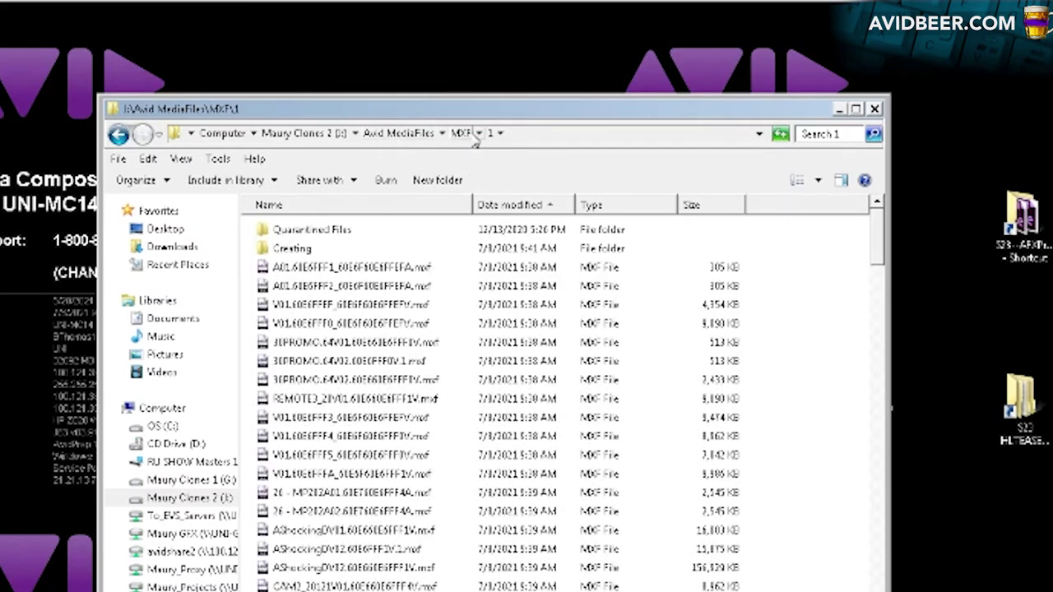
{"action": "left_click", "coordinate": [384, 269]}
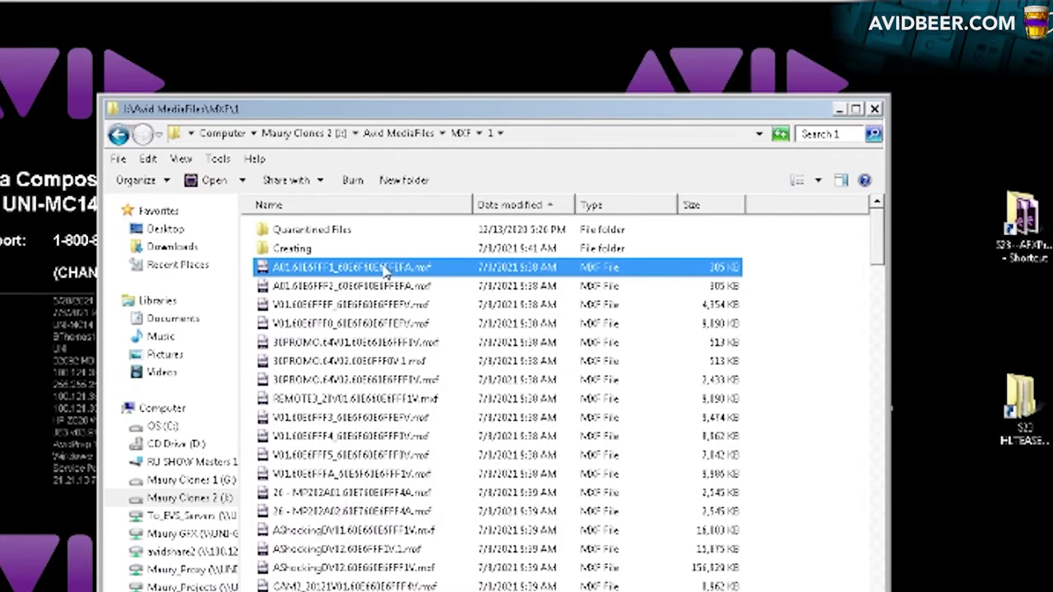
{"action": "left_click_drag", "start_coordinate": [877, 258], "coordinate": [878, 445]}
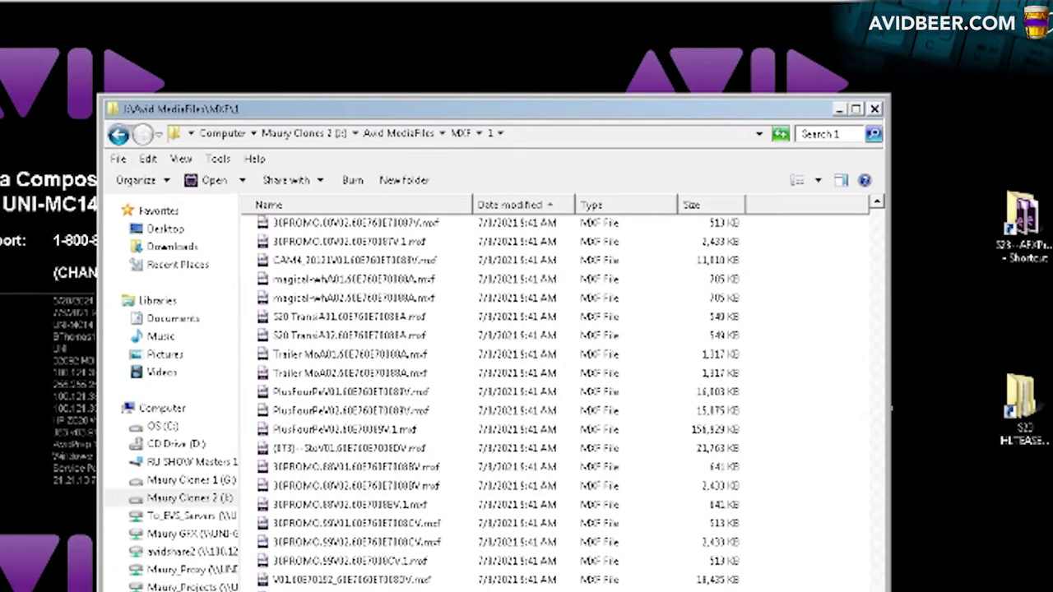
{"action": "key", "text": "ctrl+a"}
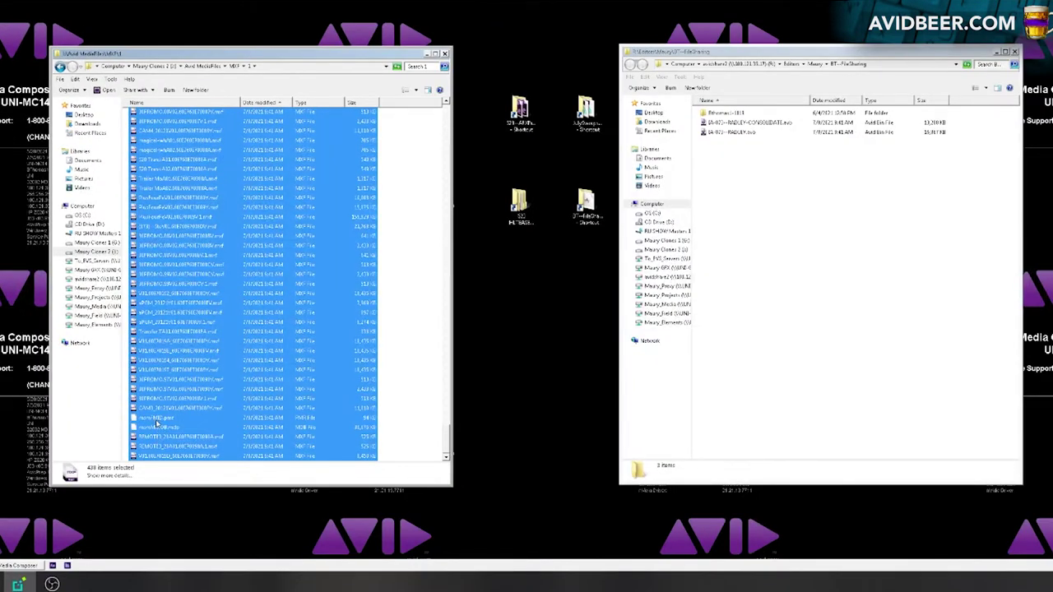
Step: Drop the .pmr and .mdb database files from the selection and add a new folder in BT--FileSharing
{"action": "left_click", "coordinate": [156, 419], "text": "ctrl"}
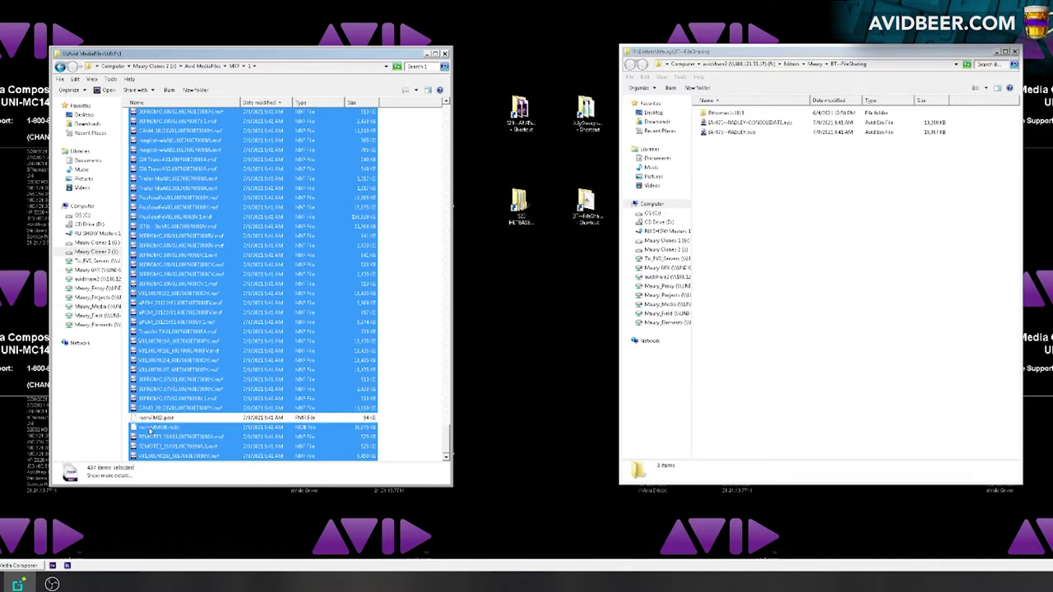
{"action": "left_click", "coordinate": [149, 428], "text": "ctrl"}
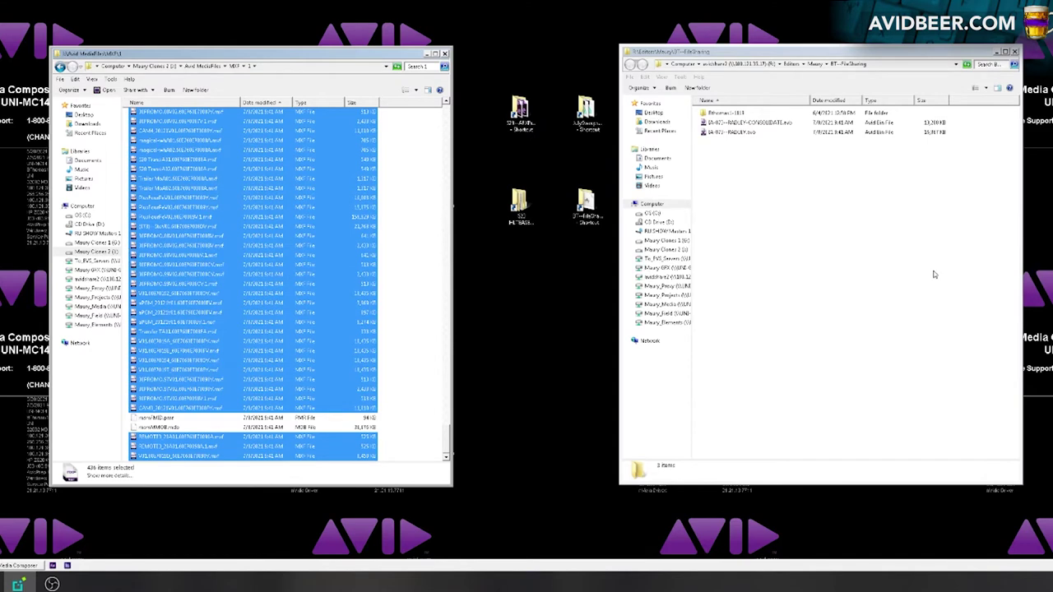
{"action": "left_click", "coordinate": [786, 230]}
{"action": "right_click", "coordinate": [745, 199]}
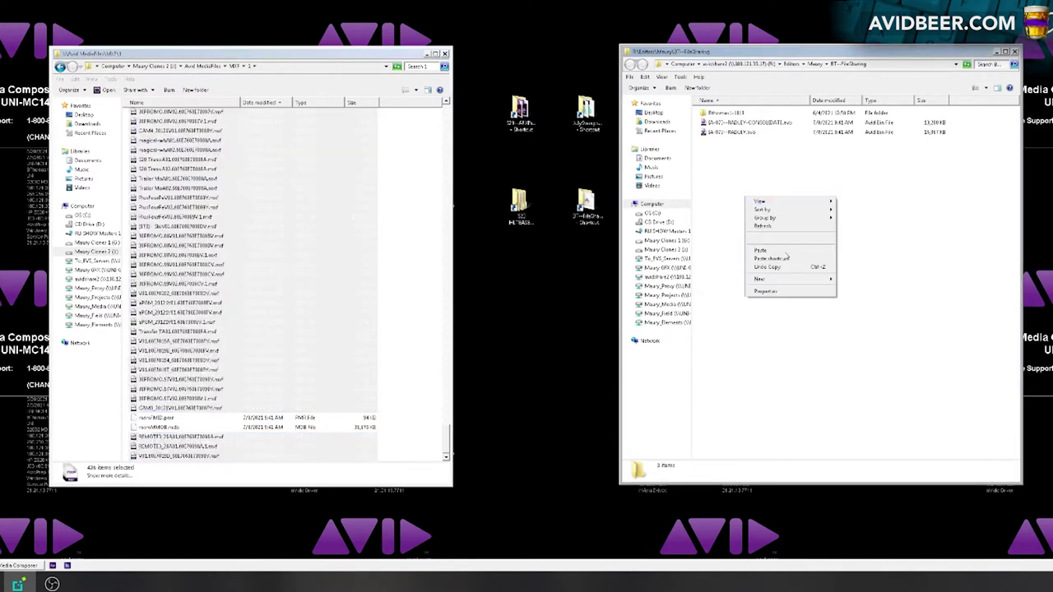
{"action": "mouse_move", "coordinate": [790, 279]}
{"action": "left_click", "coordinate": [856, 280]}
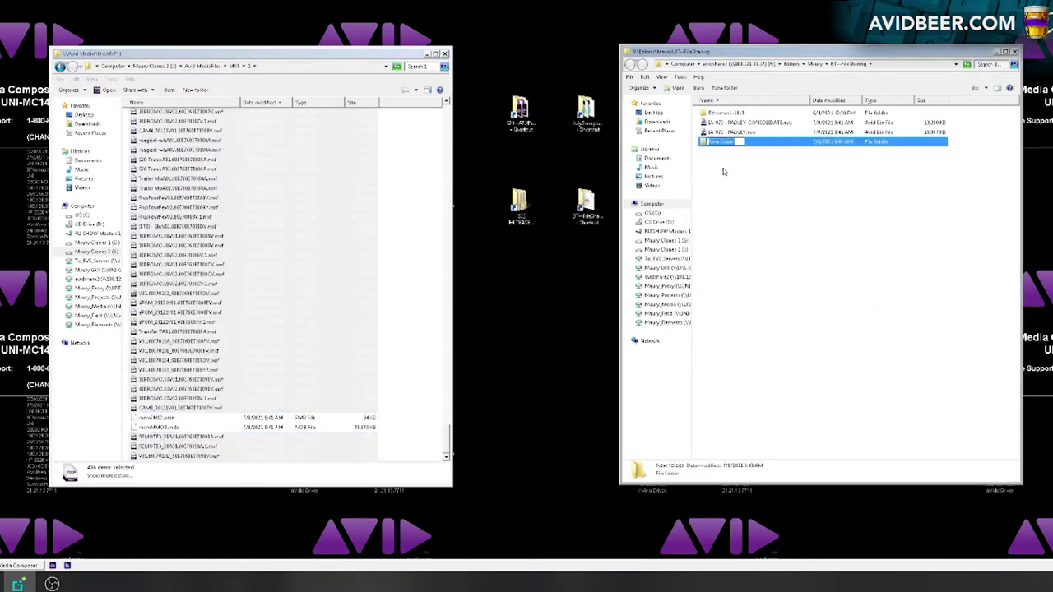
Step: Name the folder IA-073--MXF, open it, and paste the 436 MXF files into it
{"action": "type", "text": "M-07]--MXF"}
{"action": "left_click", "coordinate": [730, 161]}
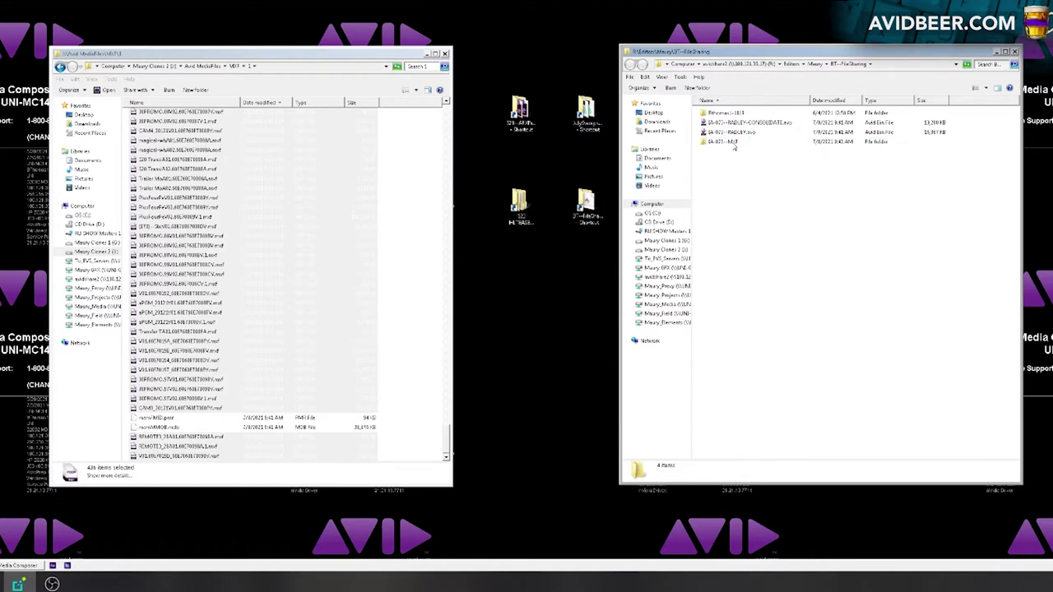
{"action": "double_click", "coordinate": [733, 143]}
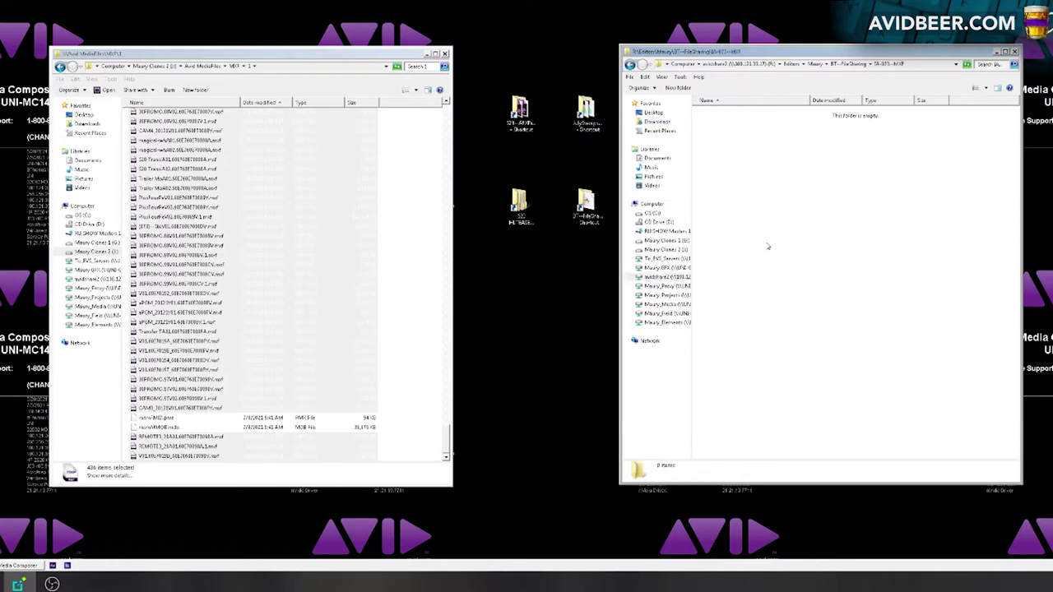
{"action": "key", "text": "ctrl+v"}
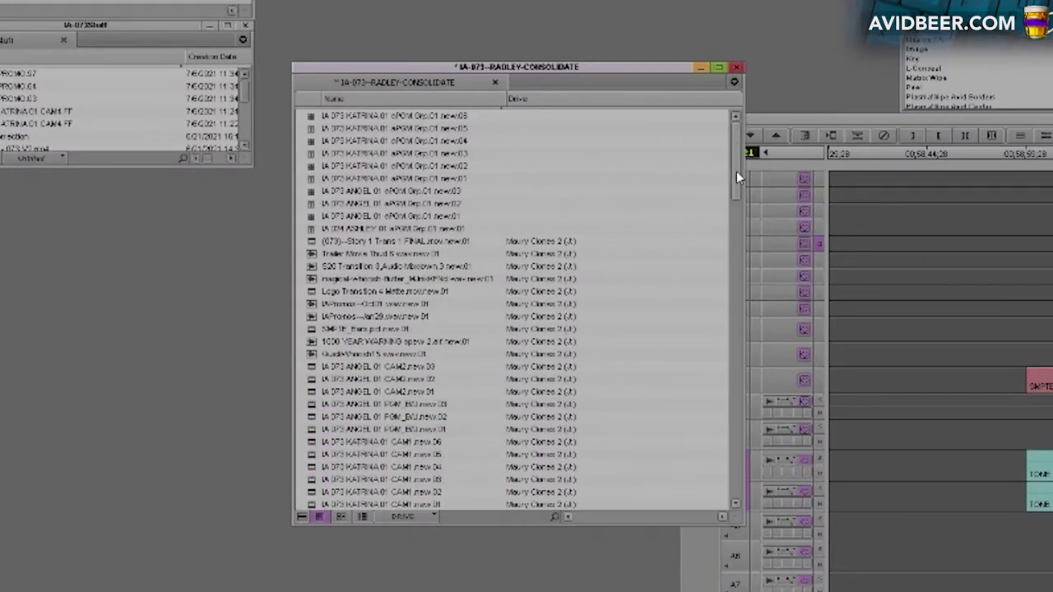
Step: Scroll the consolidate bin's Drive column to the end and back to review the clips' media drive
{"action": "left_click_drag", "start_coordinate": [737, 171], "coordinate": [732, 473]}
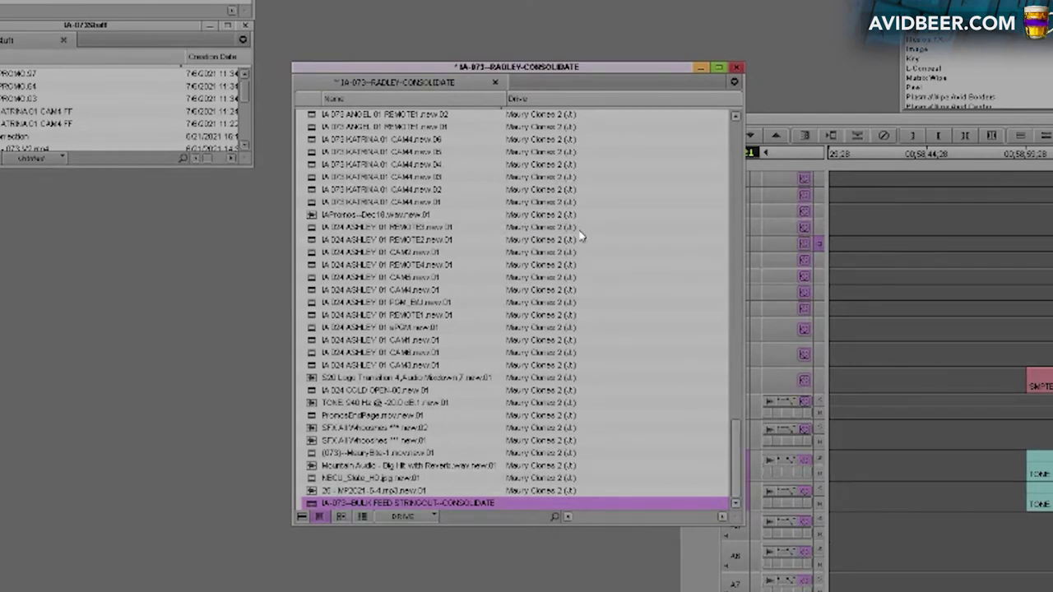
{"action": "left_click_drag", "start_coordinate": [737, 461], "coordinate": [744, 492]}
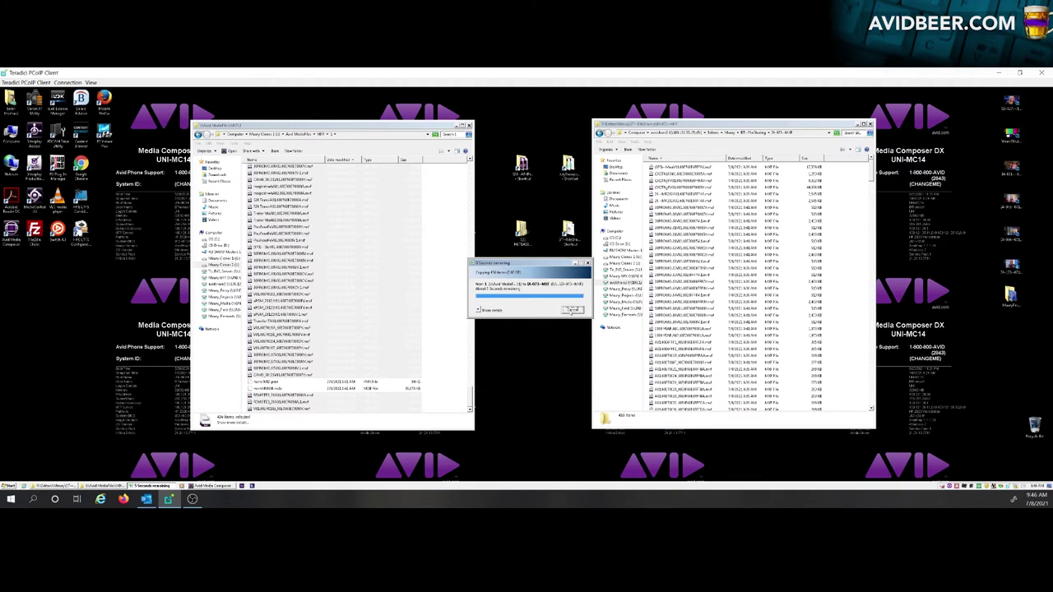
{"action": "left_click", "coordinate": [746, 135]}
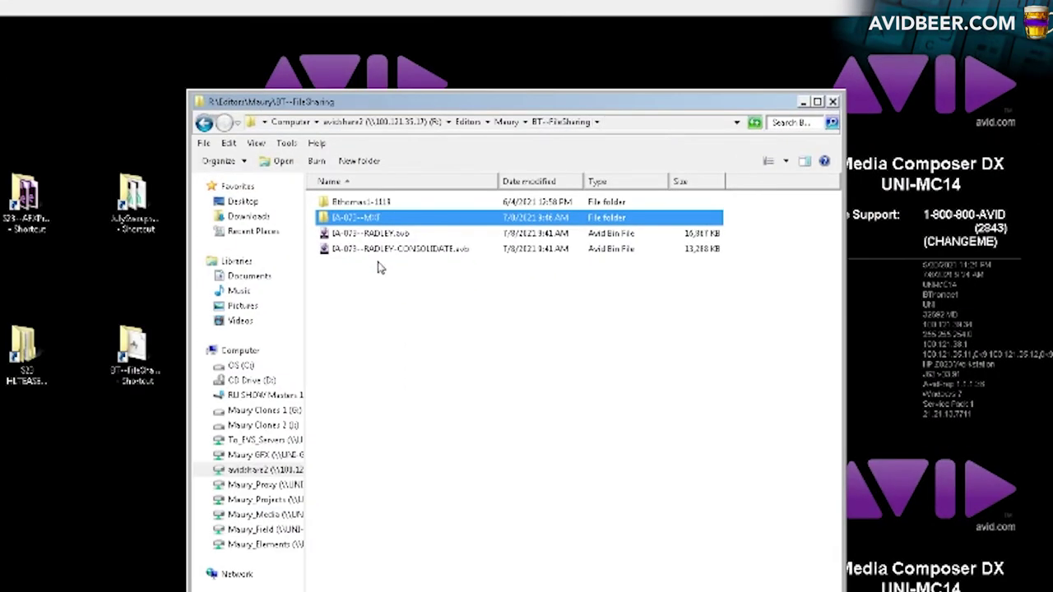
{"action": "left_click", "coordinate": [360, 219]}
{"action": "right_click", "coordinate": [362, 219]}
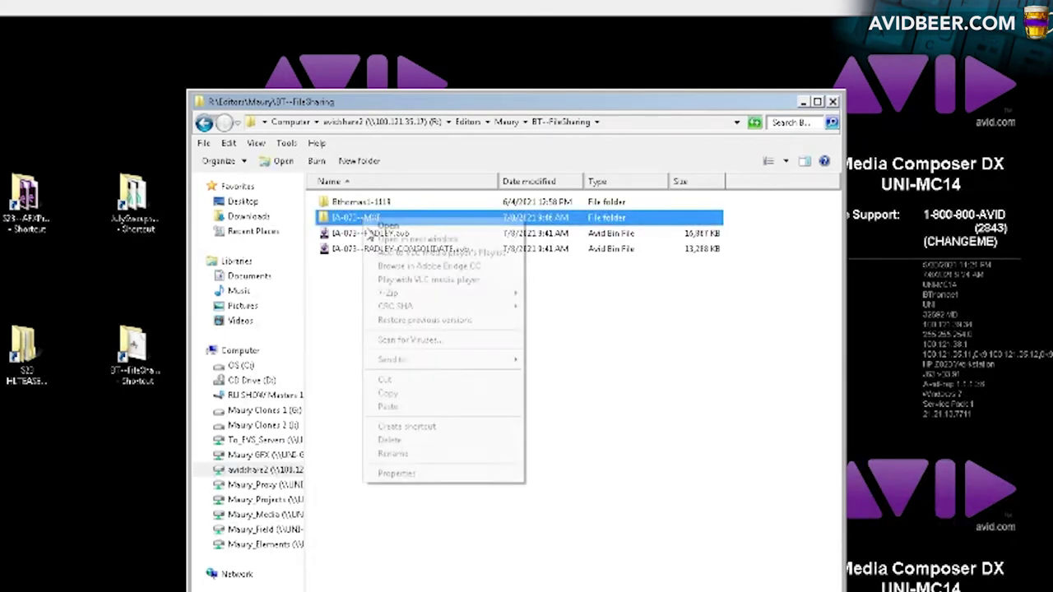
{"action": "left_click", "coordinate": [397, 474]}
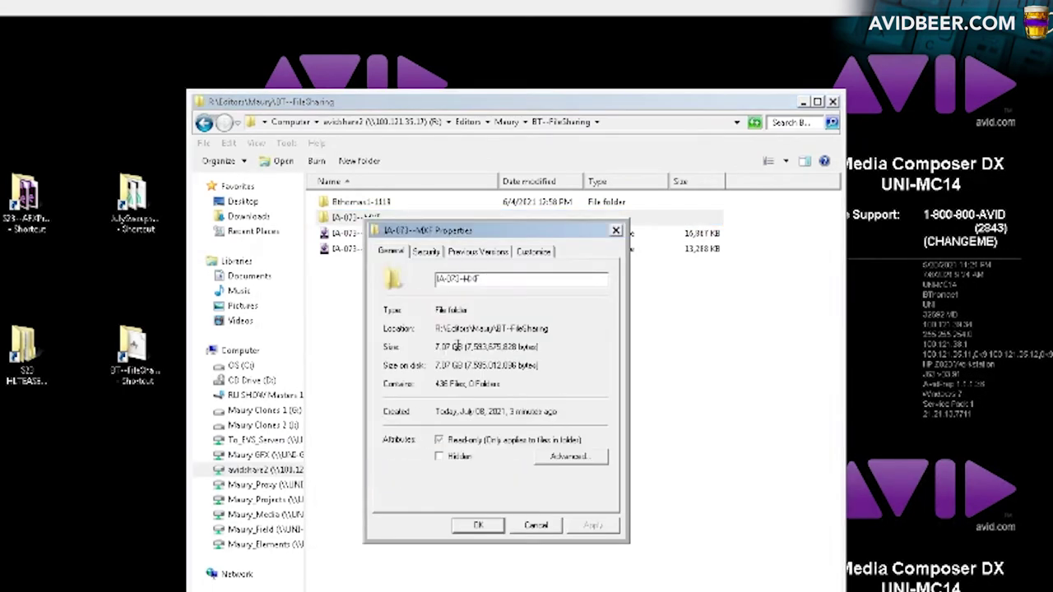
{"action": "left_click", "coordinate": [615, 230]}
{"action": "left_click", "coordinate": [368, 233]}
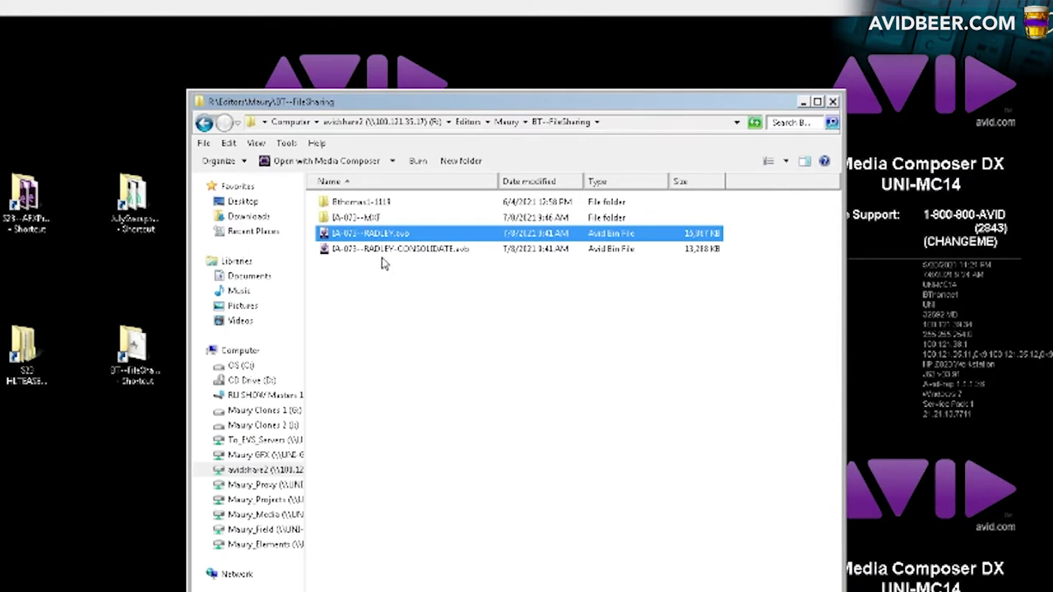
{"action": "left_click", "coordinate": [374, 219]}
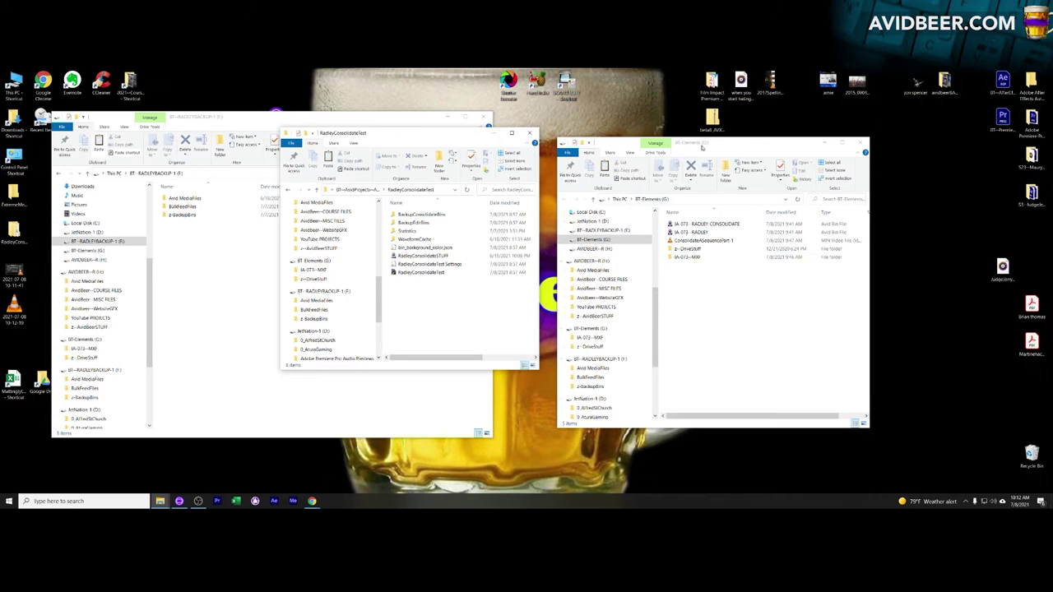
{"action": "left_click", "coordinate": [706, 224]}
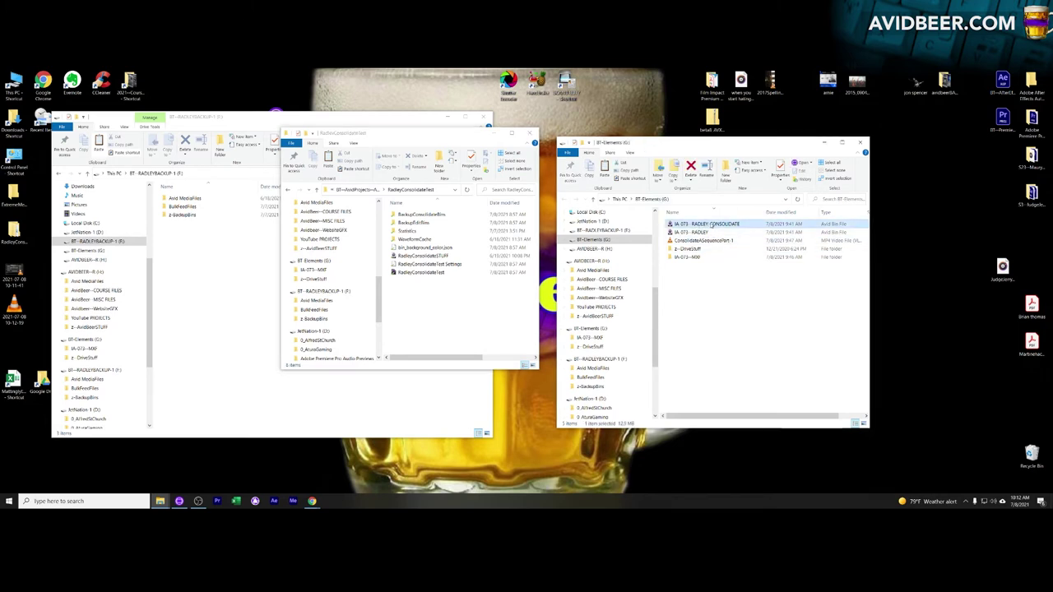
{"action": "double_click", "coordinate": [807, 257]}
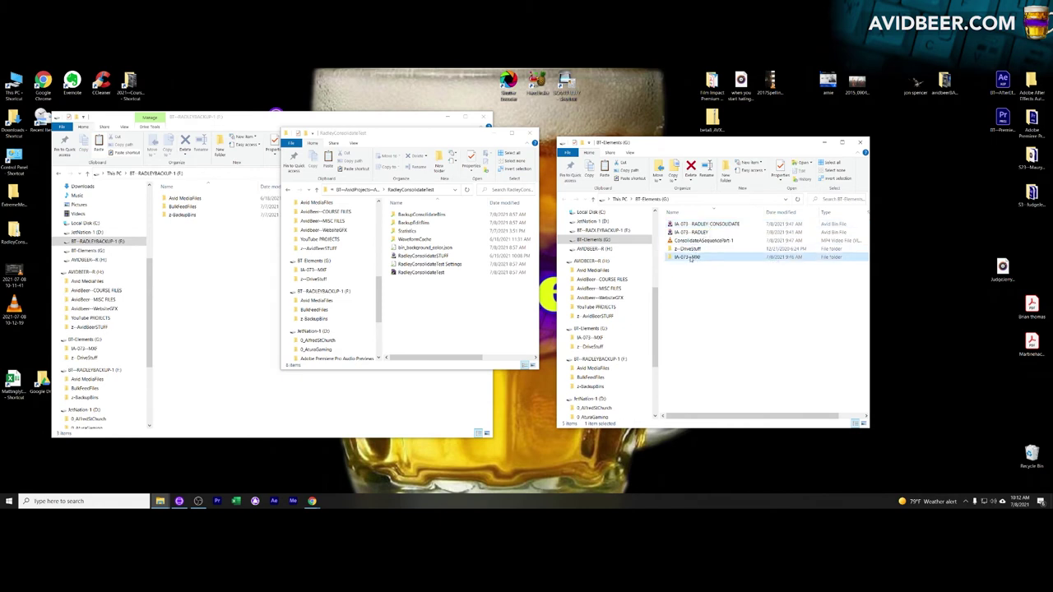
{"action": "scroll", "coordinate": [808, 248], "scroll_direction": "down", "scroll_amount": 3}
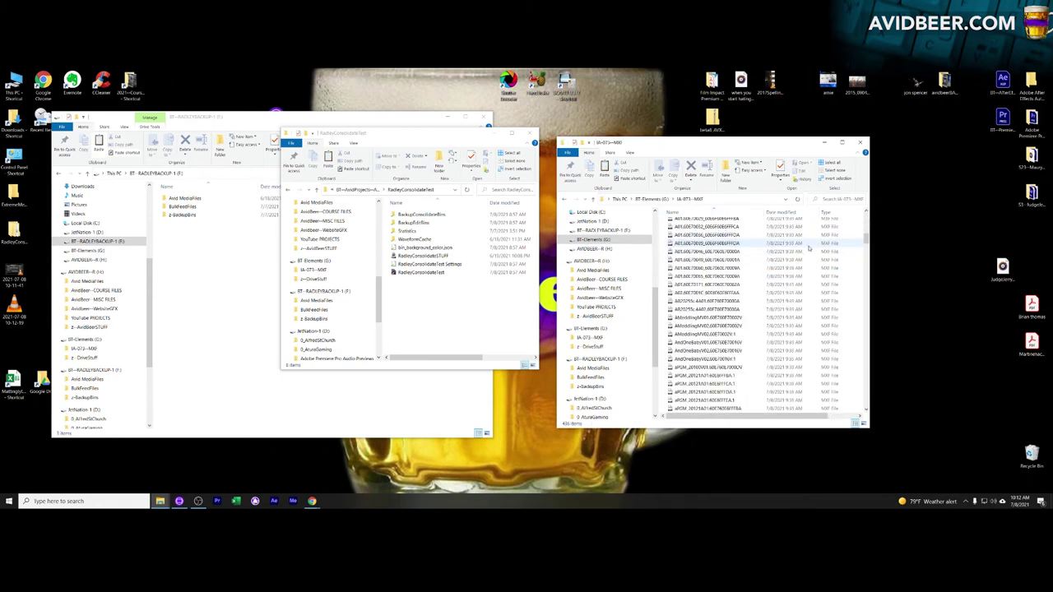
{"action": "scroll", "coordinate": [808, 250], "scroll_direction": "down", "scroll_amount": 4}
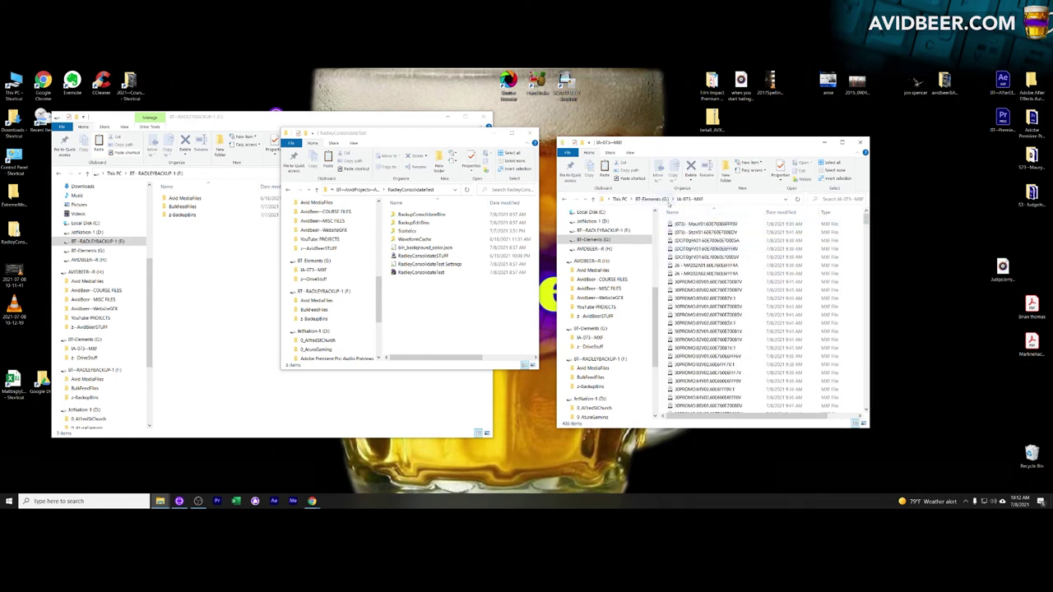
{"action": "left_click", "coordinate": [650, 199]}
{"action": "left_click", "coordinate": [692, 225]}
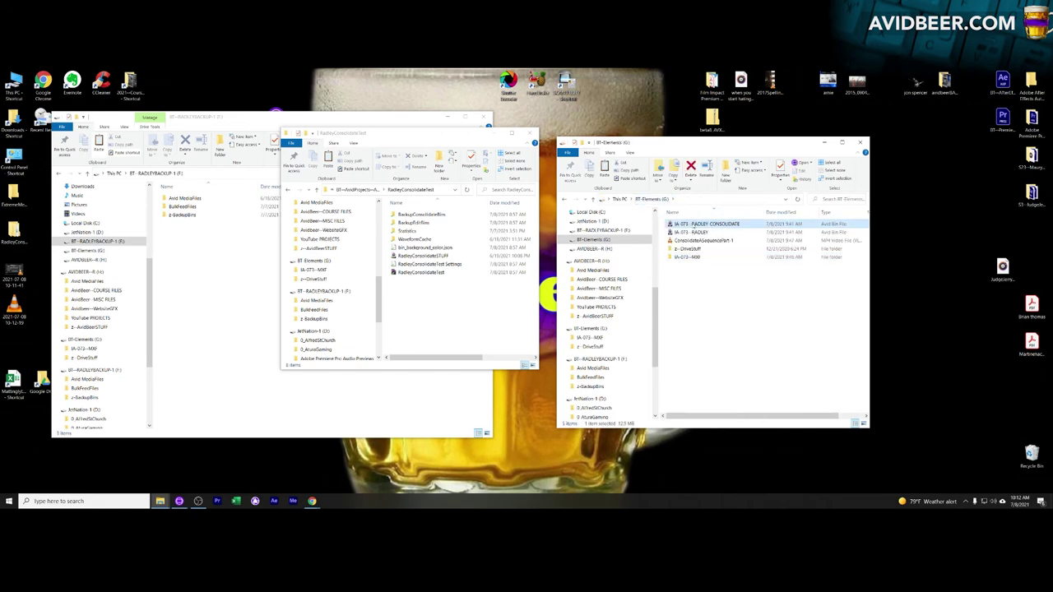
{"action": "left_click", "coordinate": [179, 501]}
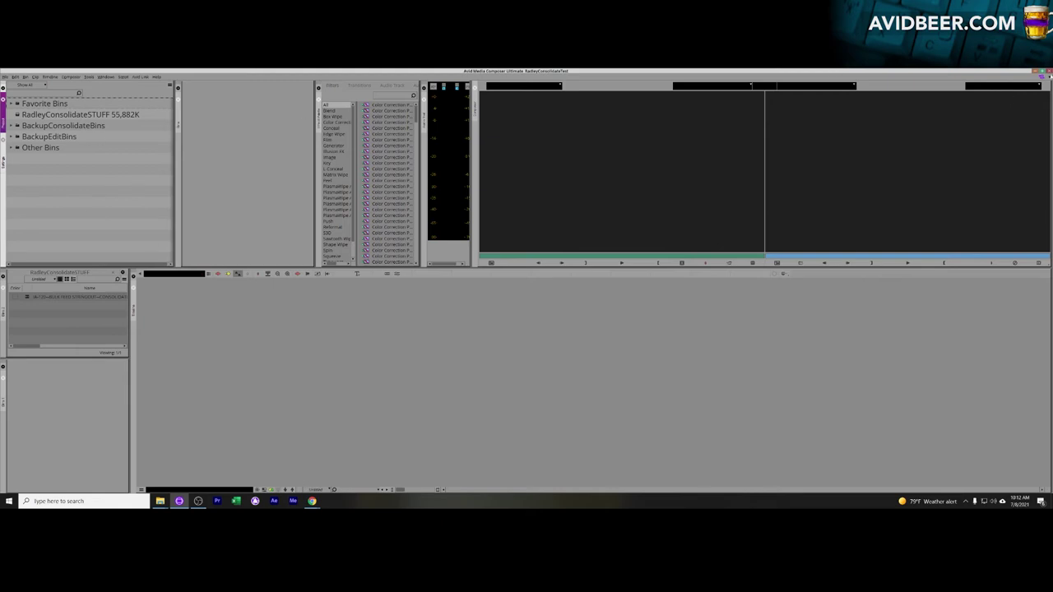
{"action": "left_click", "coordinate": [1030, 72]}
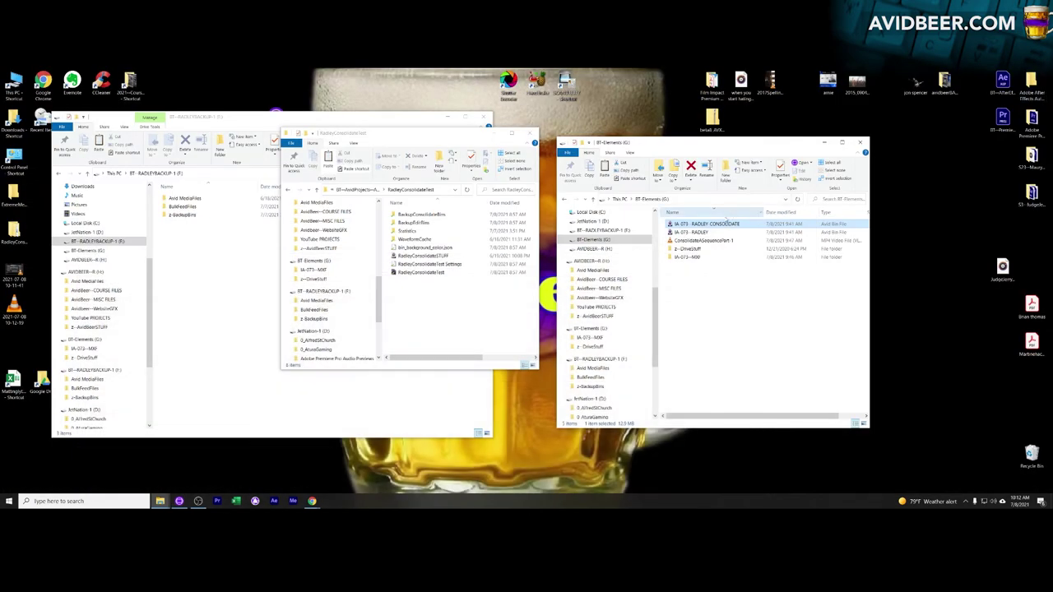
{"action": "left_click", "coordinate": [716, 225]}
{"action": "key", "text": "Escape"}
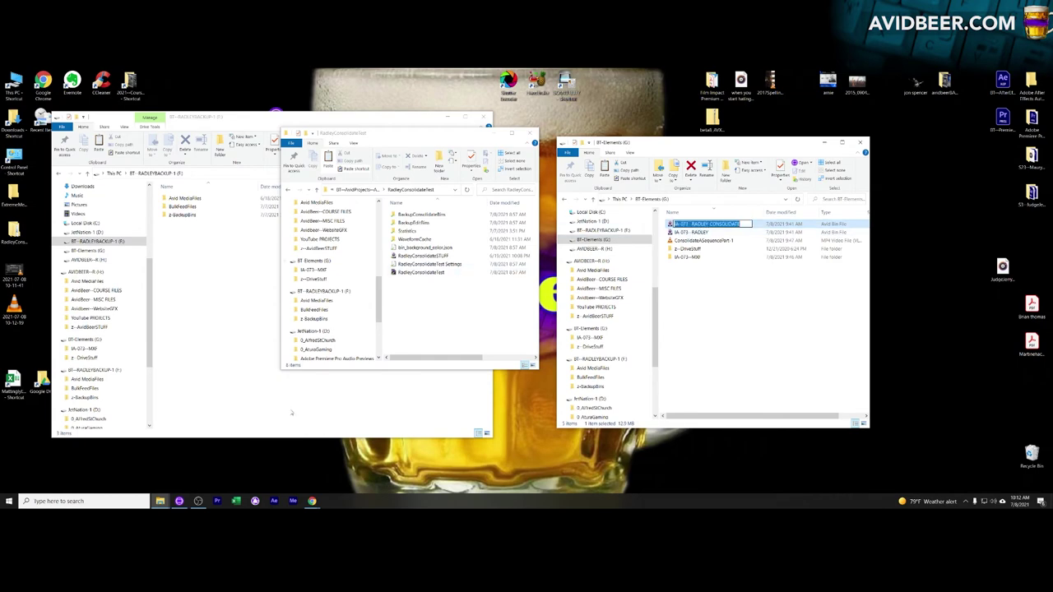
{"action": "left_click", "coordinate": [178, 501]}
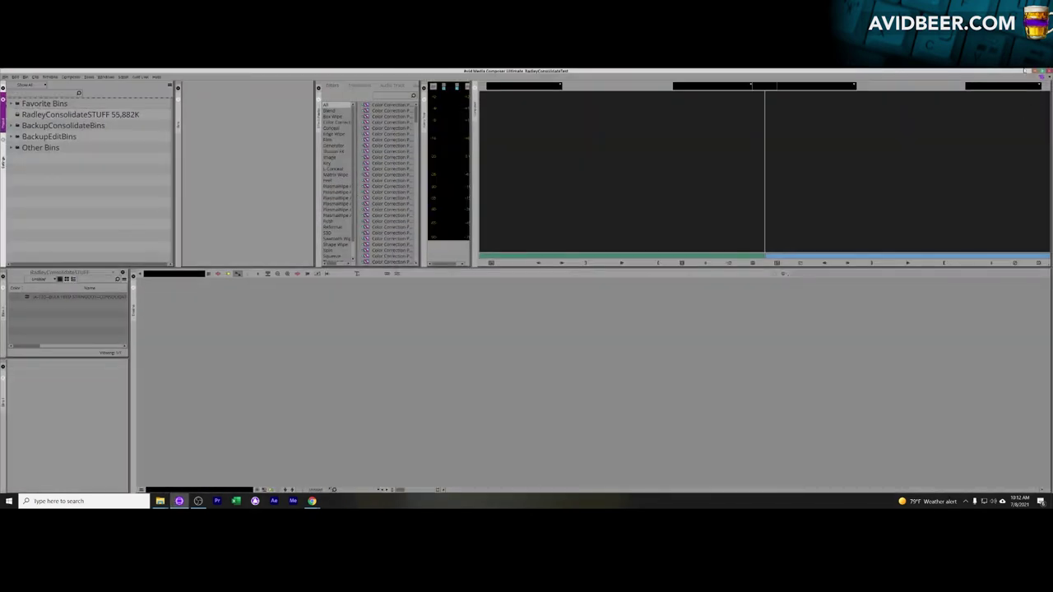
{"action": "left_click", "coordinate": [179, 501]}
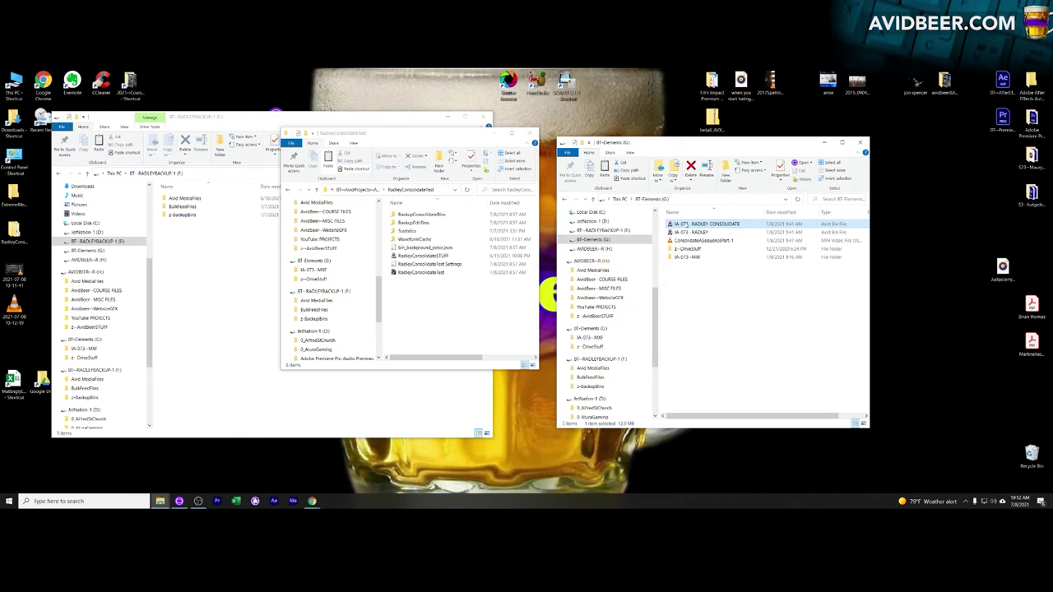
{"action": "key", "text": "F2"}
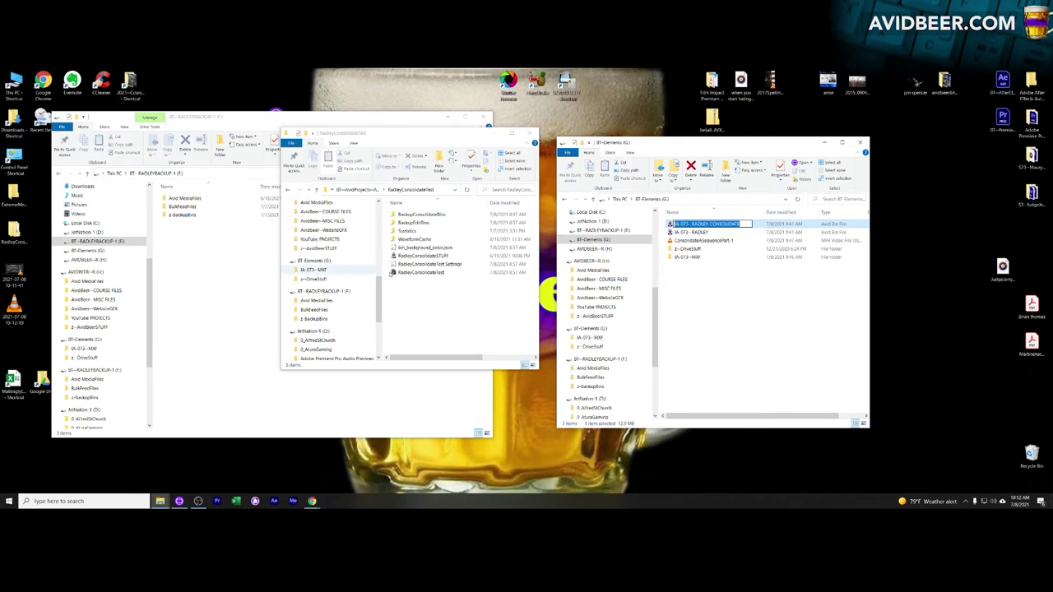
{"action": "left_click", "coordinate": [435, 296]}
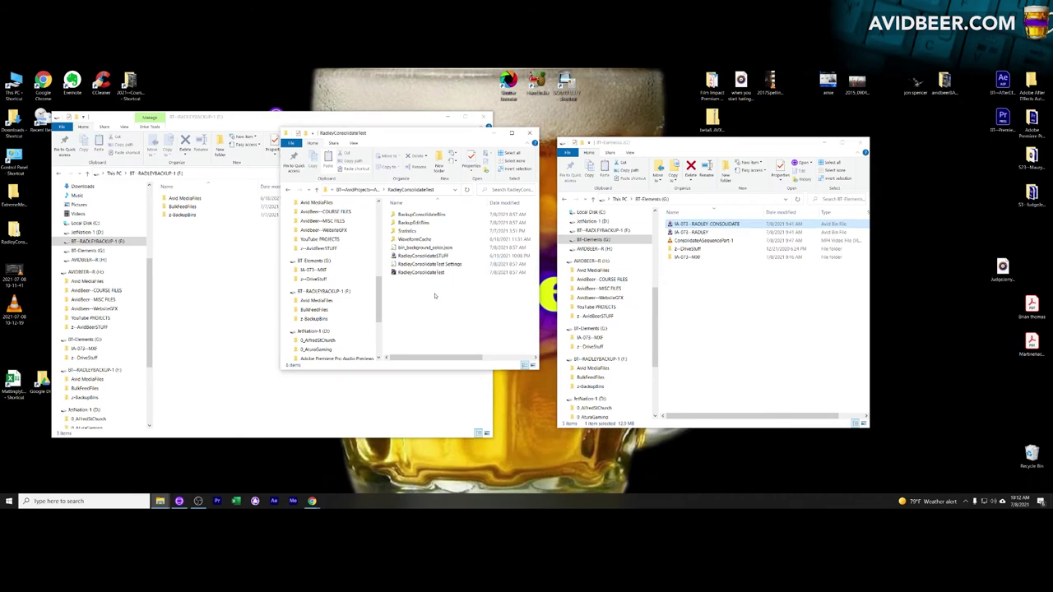
Step: Paste the consolidate bin into RadleyConsolidateTest, open it in Media Composer, and load the -CONS stringout sequence
{"action": "key", "text": "ctrl+v"}
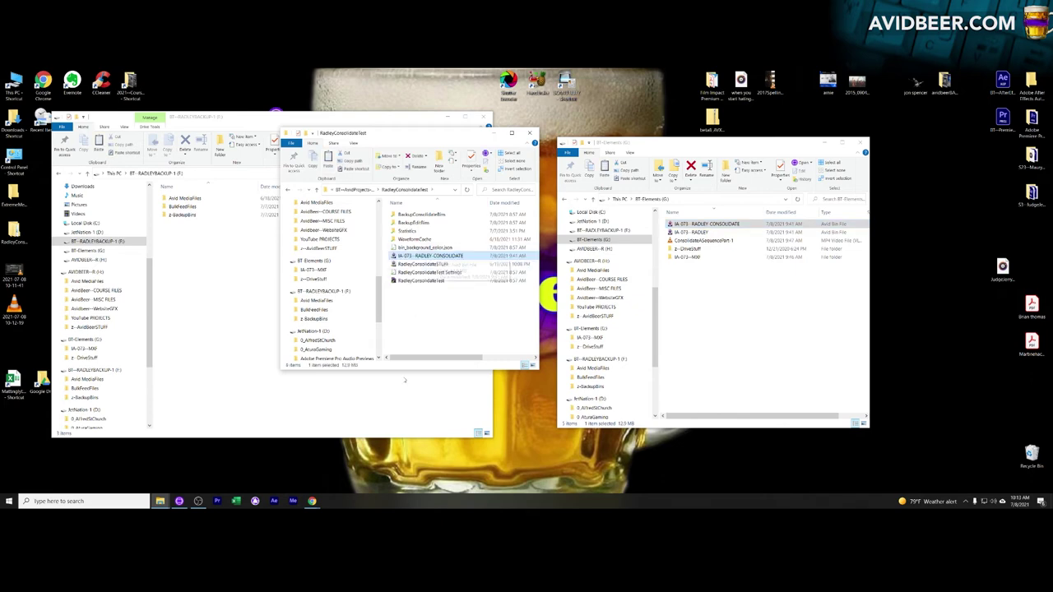
{"action": "left_click", "coordinate": [179, 501]}
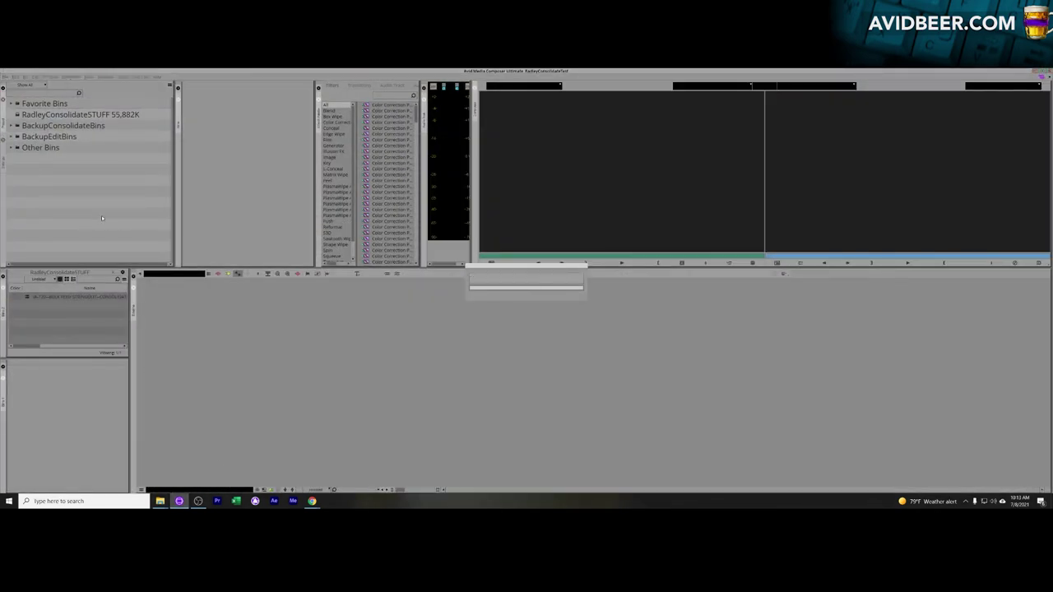
{"action": "double_click", "coordinate": [49, 115]}
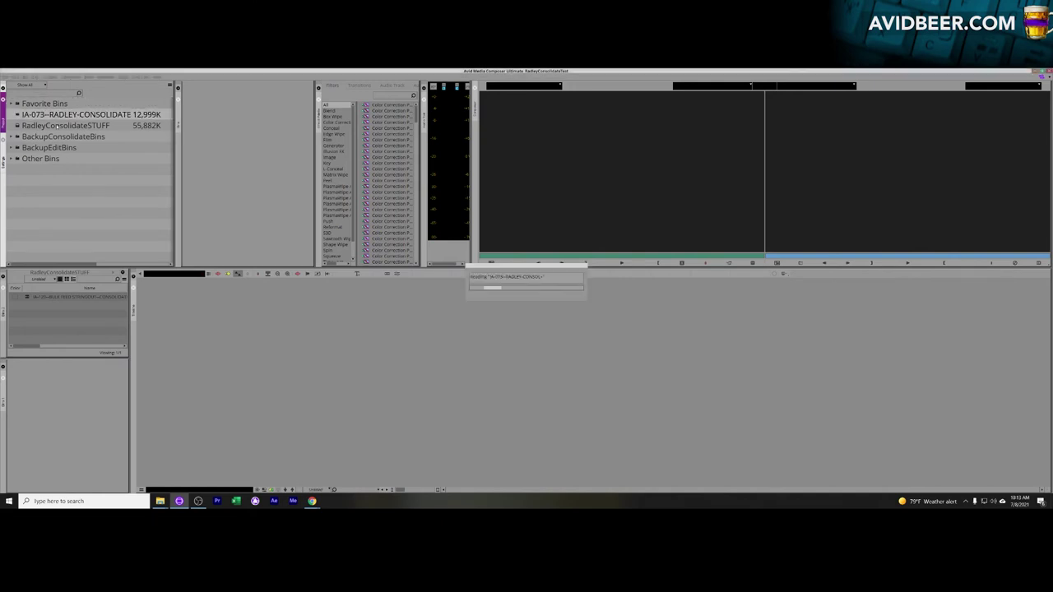
{"action": "left_click_drag", "start_coordinate": [223, 220], "coordinate": [220, 150]}
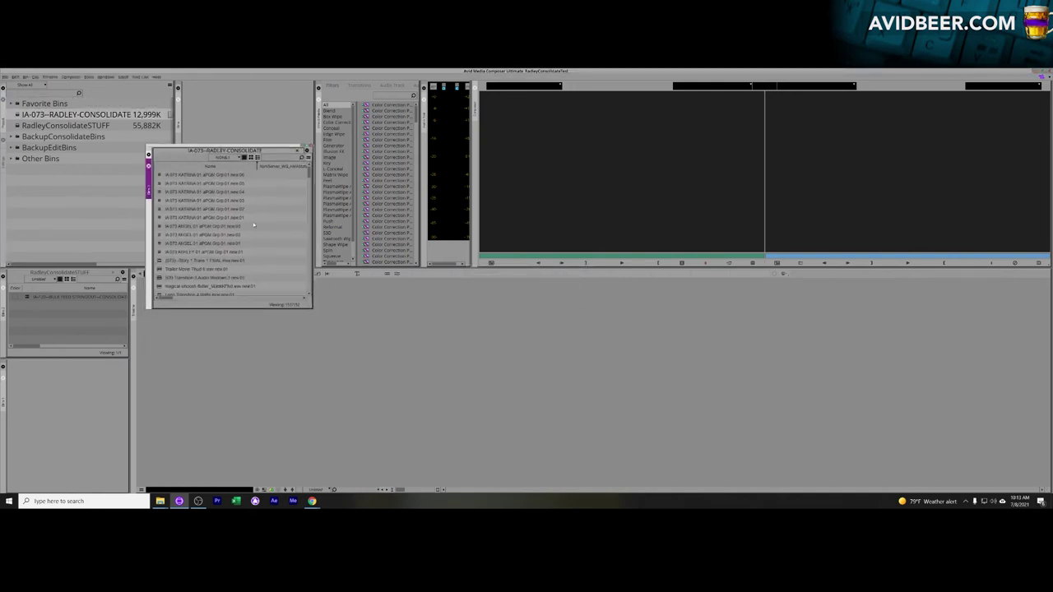
{"action": "left_click_drag", "start_coordinate": [311, 307], "coordinate": [319, 420]}
{"action": "scroll", "coordinate": [246, 288], "scroll_direction": "up", "scroll_amount": 1}
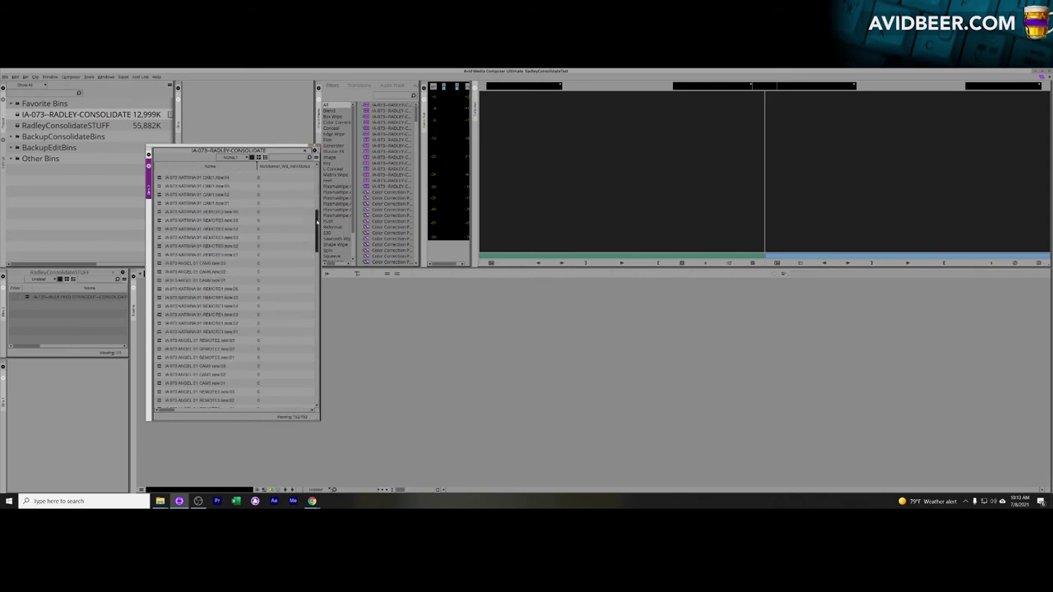
{"action": "scroll", "coordinate": [315, 190], "scroll_direction": "up", "scroll_amount": 3}
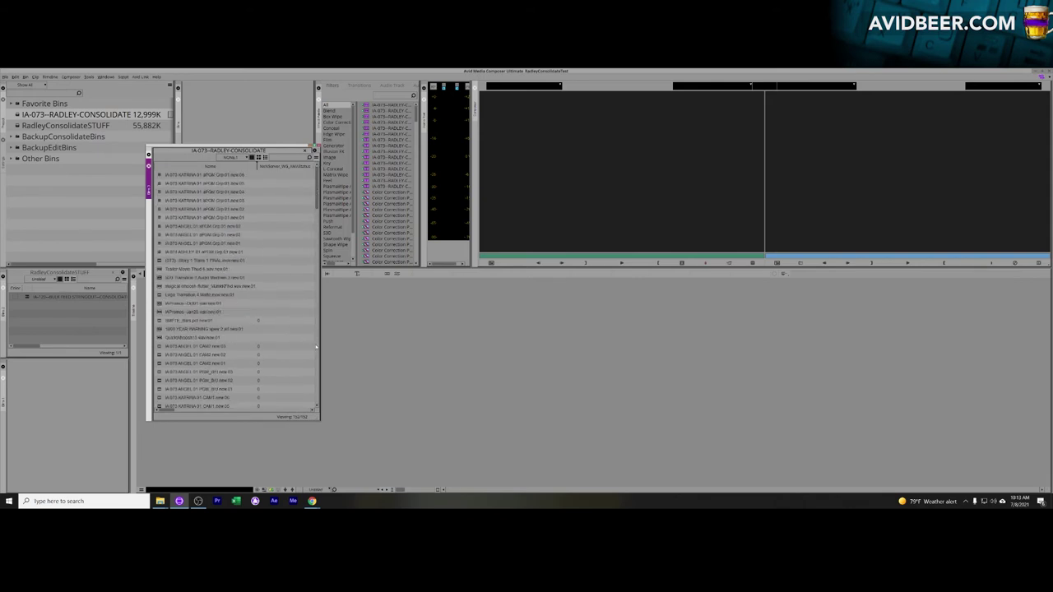
{"action": "scroll", "coordinate": [318, 367], "scroll_direction": "down", "scroll_amount": 10}
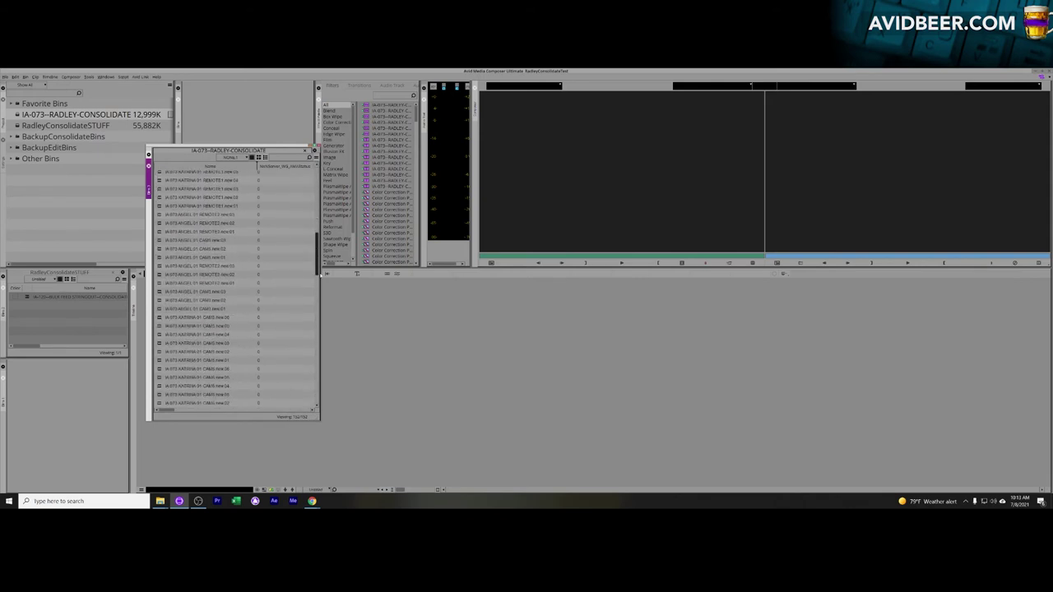
{"action": "double_click", "coordinate": [206, 403]}
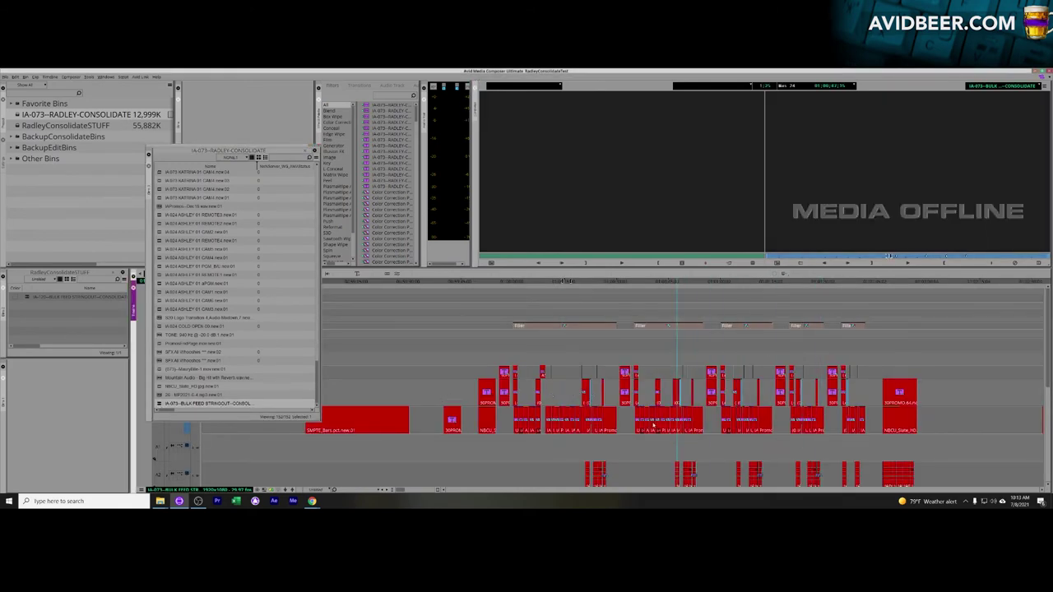
Step: Show the bin's media-drive view and select five clips, Story 1 Trans 1 FINAL through Logo Transition 4 Matte
{"action": "left_click", "coordinate": [499, 419]}
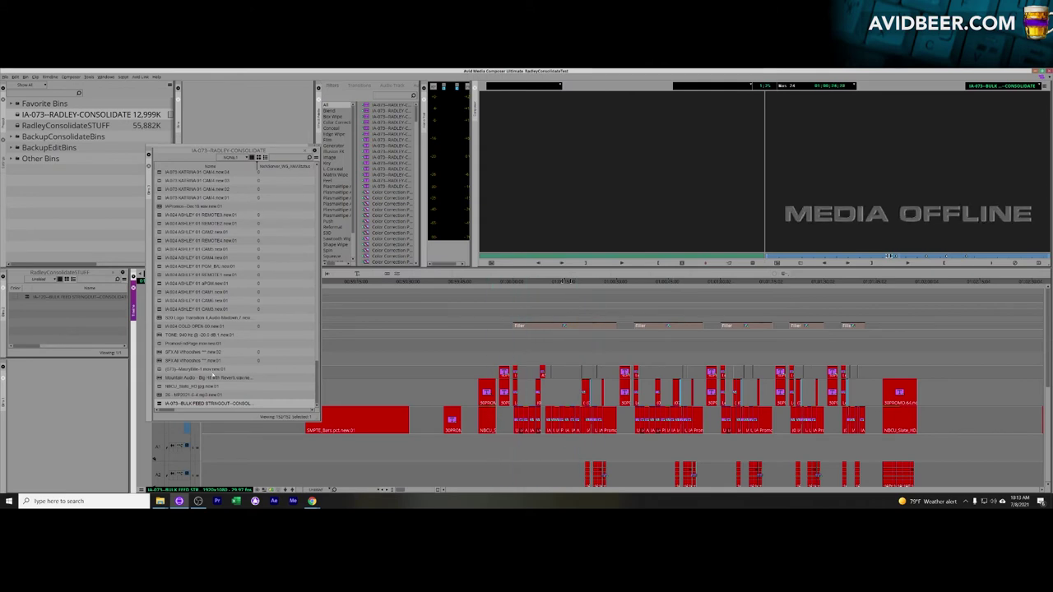
{"action": "left_click", "coordinate": [248, 159]}
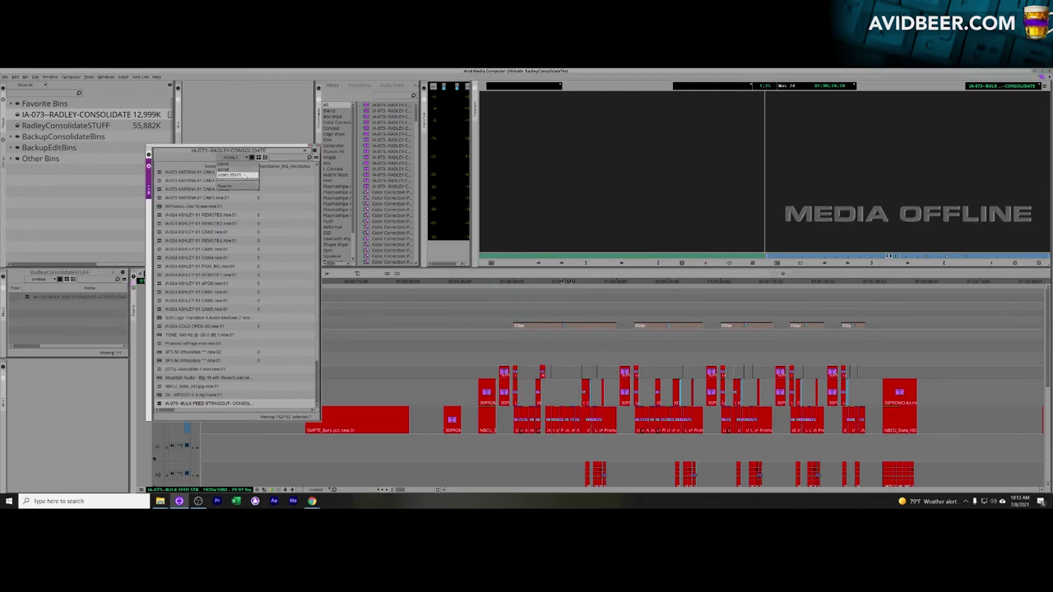
{"action": "scroll", "coordinate": [263, 181], "scroll_direction": "up", "scroll_amount": 10}
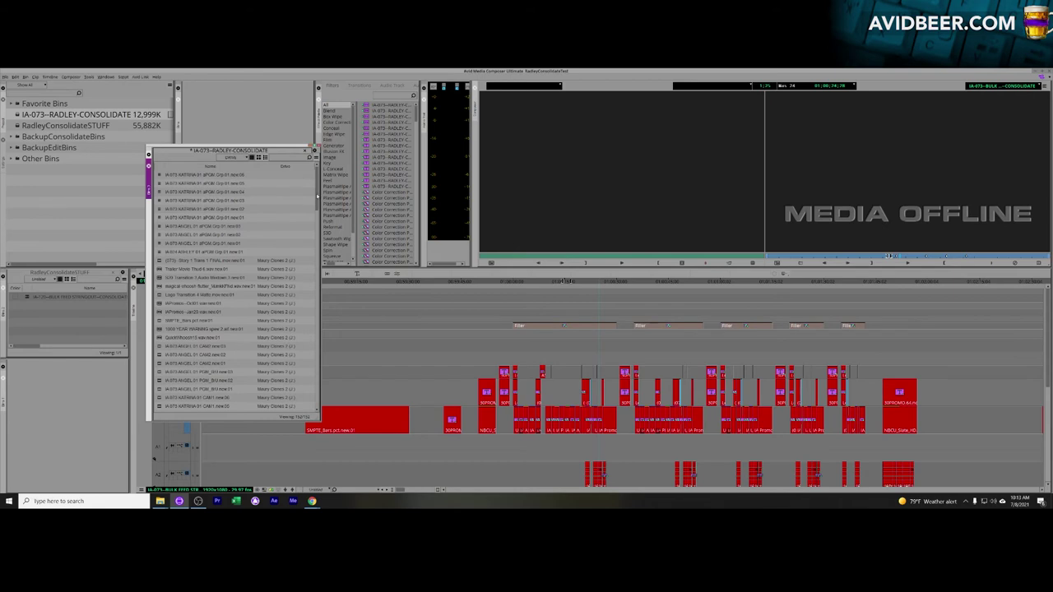
{"action": "scroll", "coordinate": [259, 285], "scroll_direction": "down", "scroll_amount": 10}
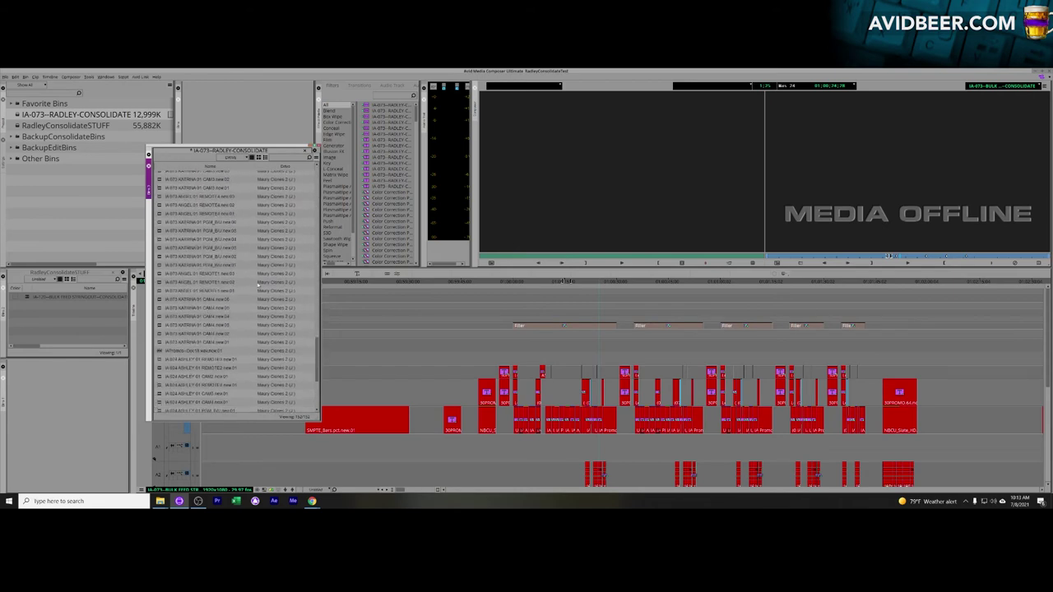
{"action": "left_click_drag", "start_coordinate": [318, 359], "coordinate": [329, 153]}
{"action": "left_click", "coordinate": [205, 261]}
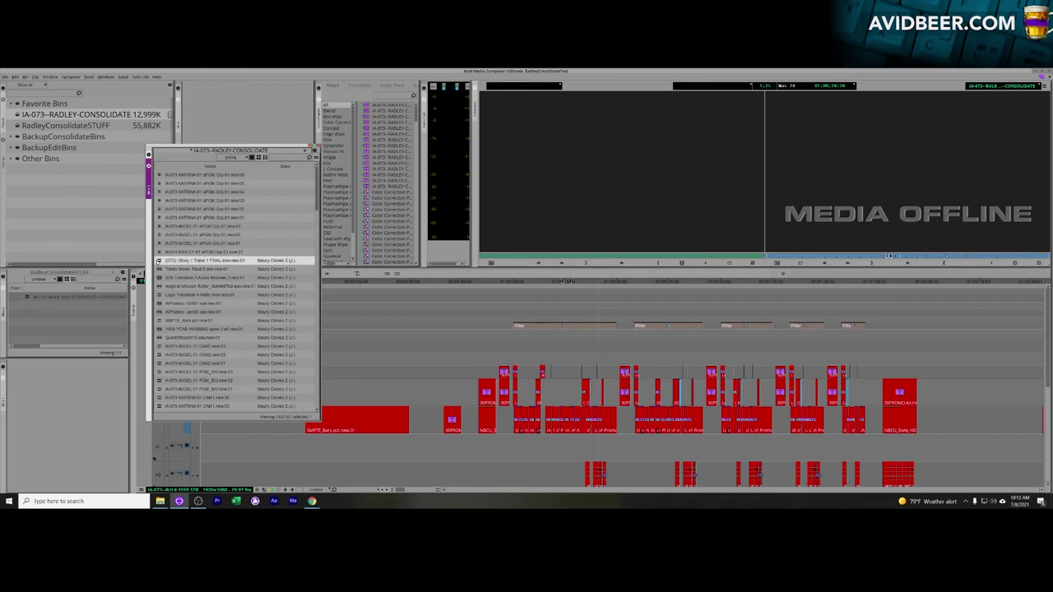
{"action": "left_click", "coordinate": [160, 296], "text": "shift"}
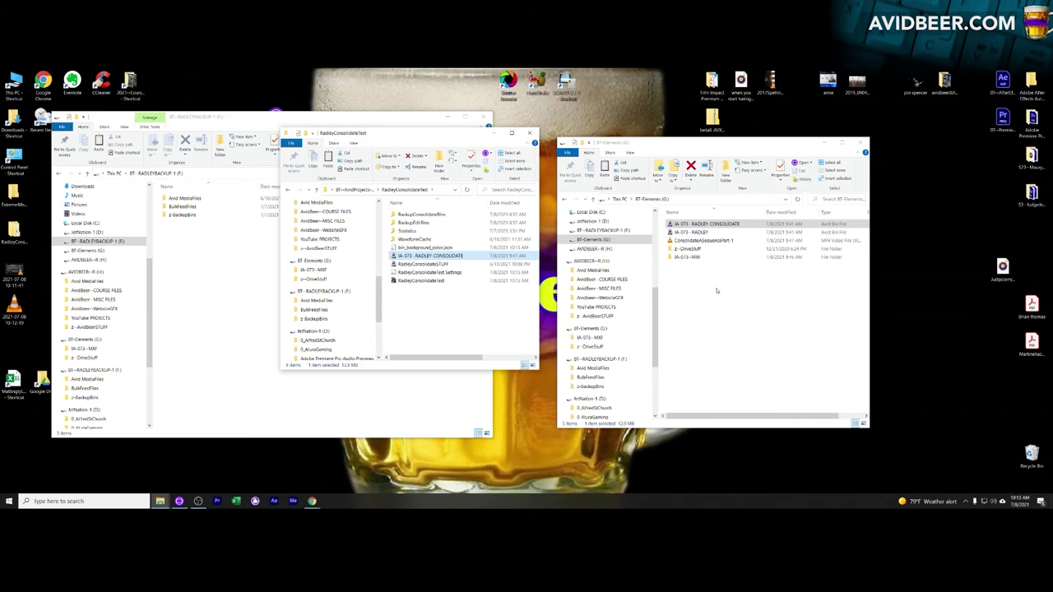
Step: Open G:\IA-073--MXF and select all 436 MXF files
{"action": "left_click", "coordinate": [695, 258]}
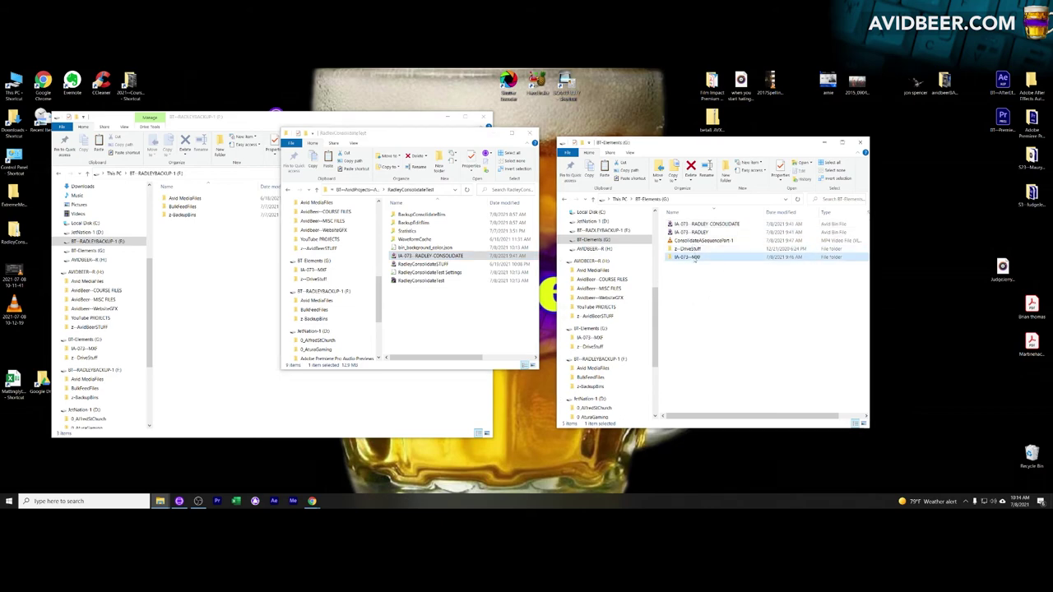
{"action": "double_click", "coordinate": [695, 259]}
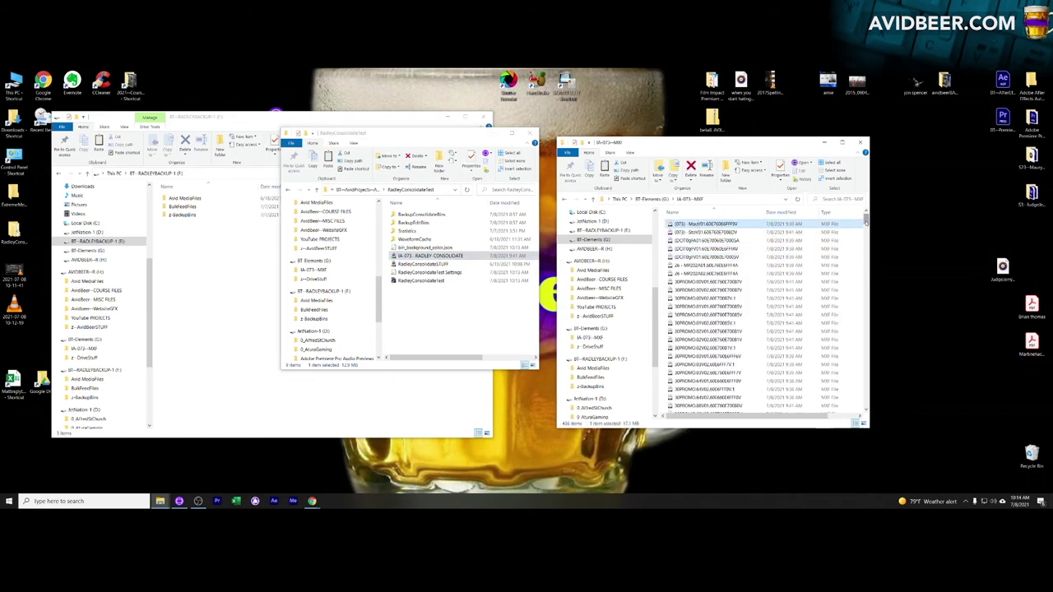
{"action": "left_click_drag", "start_coordinate": [865, 222], "coordinate": [865, 404]}
{"action": "left_click", "coordinate": [710, 409], "text": "shift"}
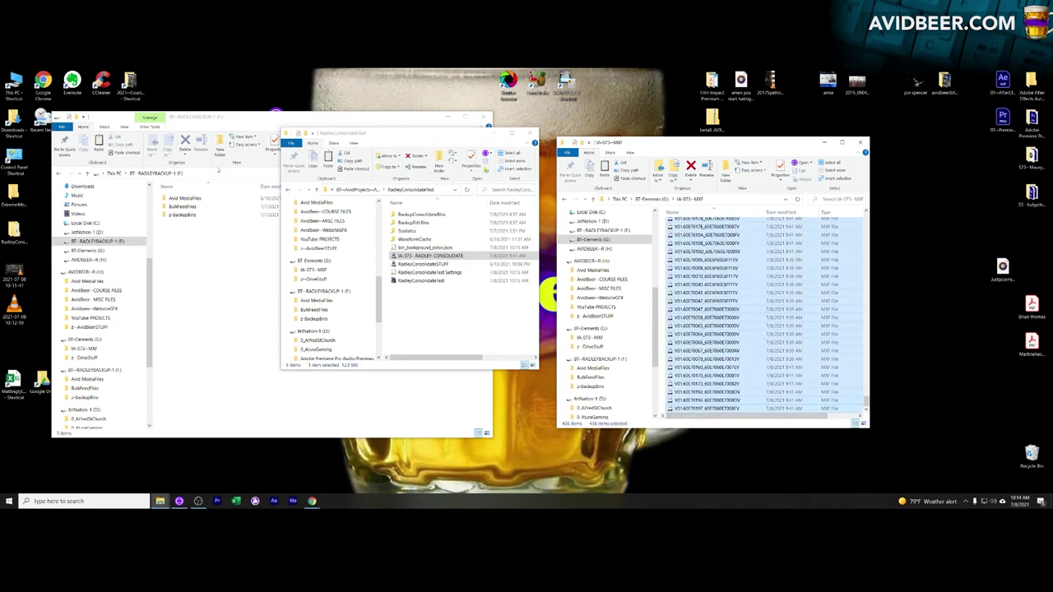
Step: In the backup drive window, open Avid MediaFiles\MXF\1 as the active copy destination
{"action": "left_click", "coordinate": [231, 122]}
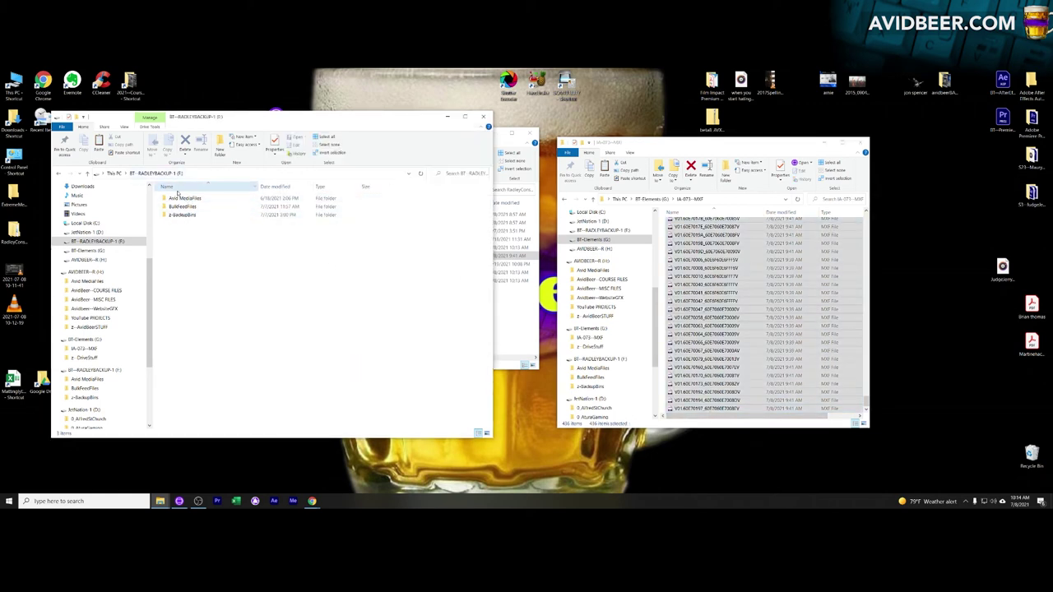
{"action": "double_click", "coordinate": [185, 201]}
{"action": "double_click", "coordinate": [183, 198]}
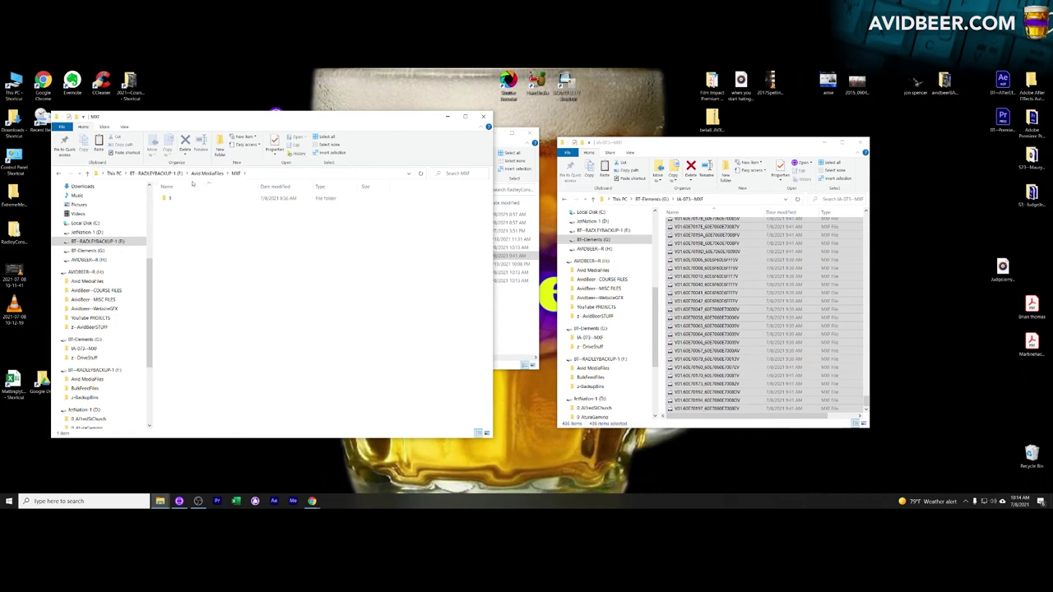
{"action": "double_click", "coordinate": [198, 199]}
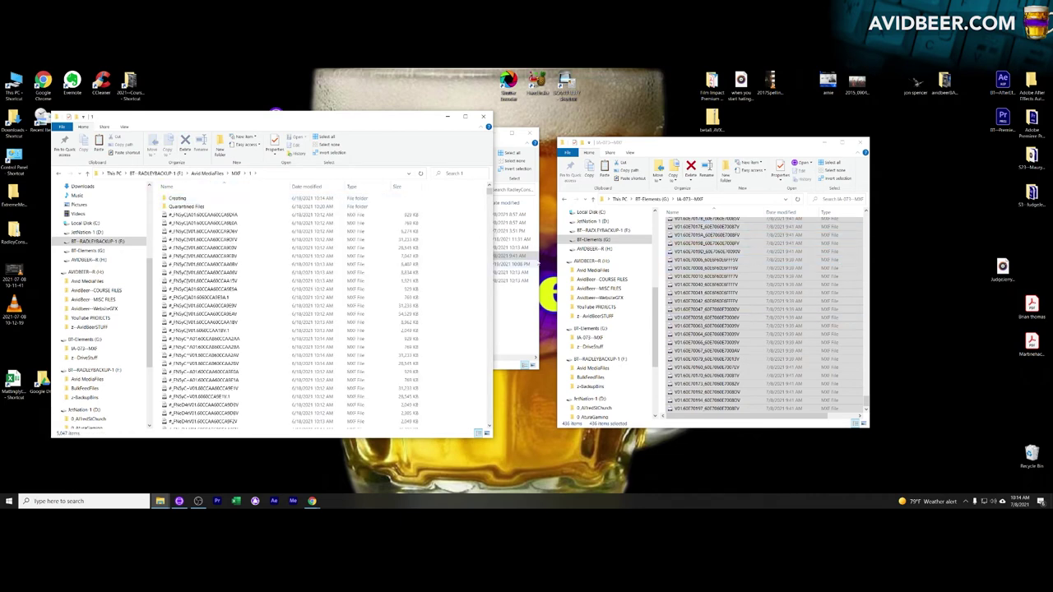
{"action": "left_click", "coordinate": [169, 173]}
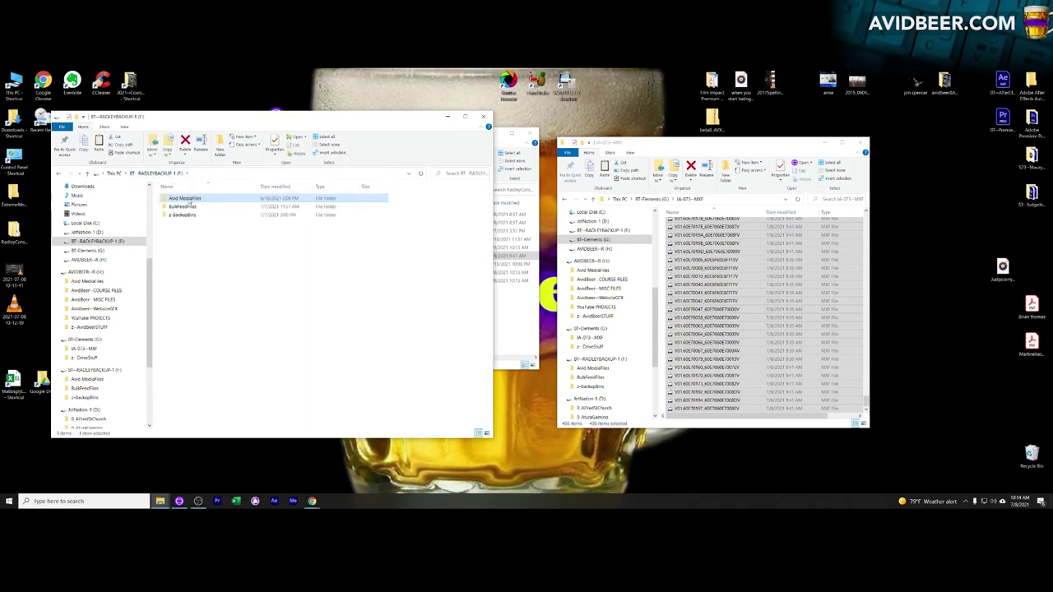
{"action": "double_click", "coordinate": [188, 200]}
{"action": "double_click", "coordinate": [188, 200]}
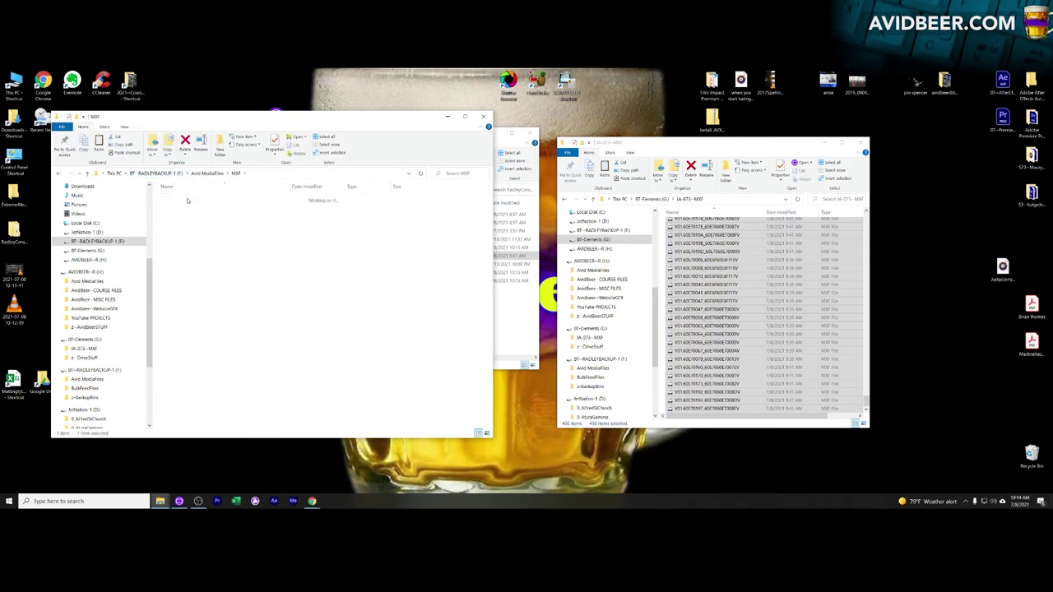
{"action": "double_click", "coordinate": [188, 200]}
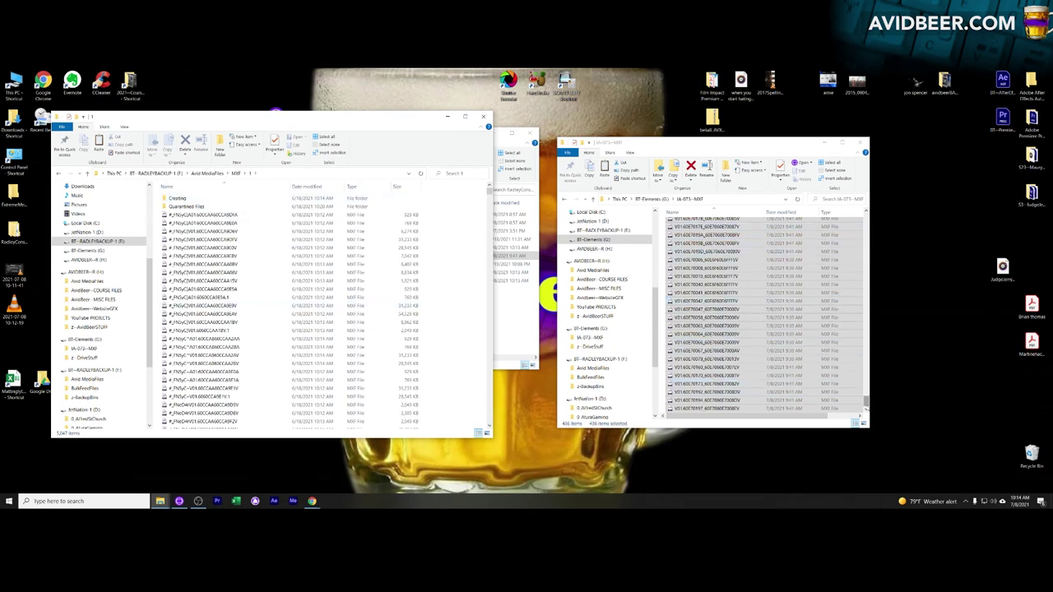
{"action": "left_click_drag", "start_coordinate": [865, 401], "coordinate": [866, 218]}
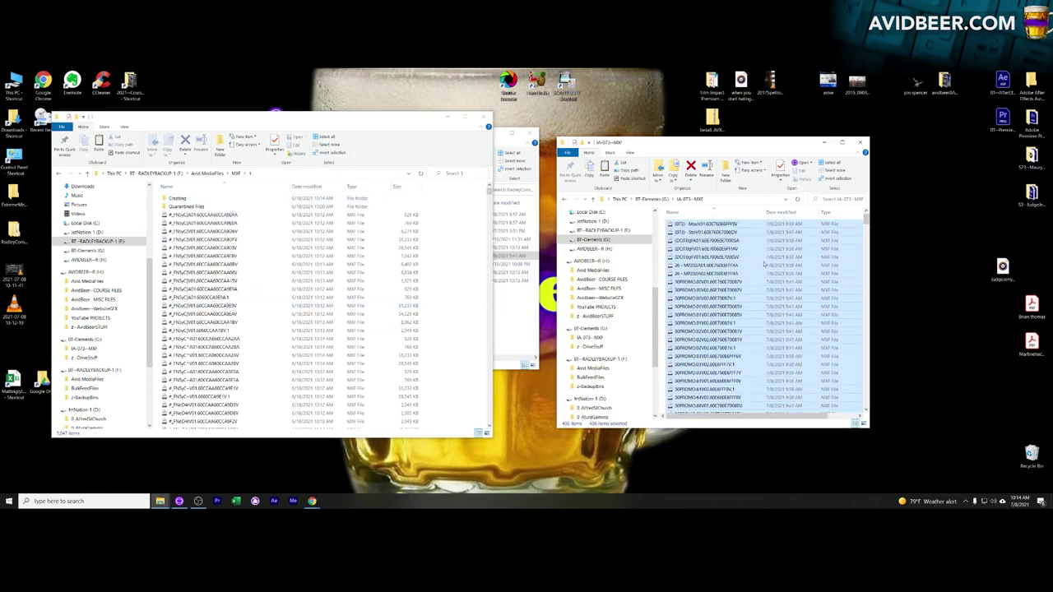
{"action": "left_click", "coordinate": [263, 275]}
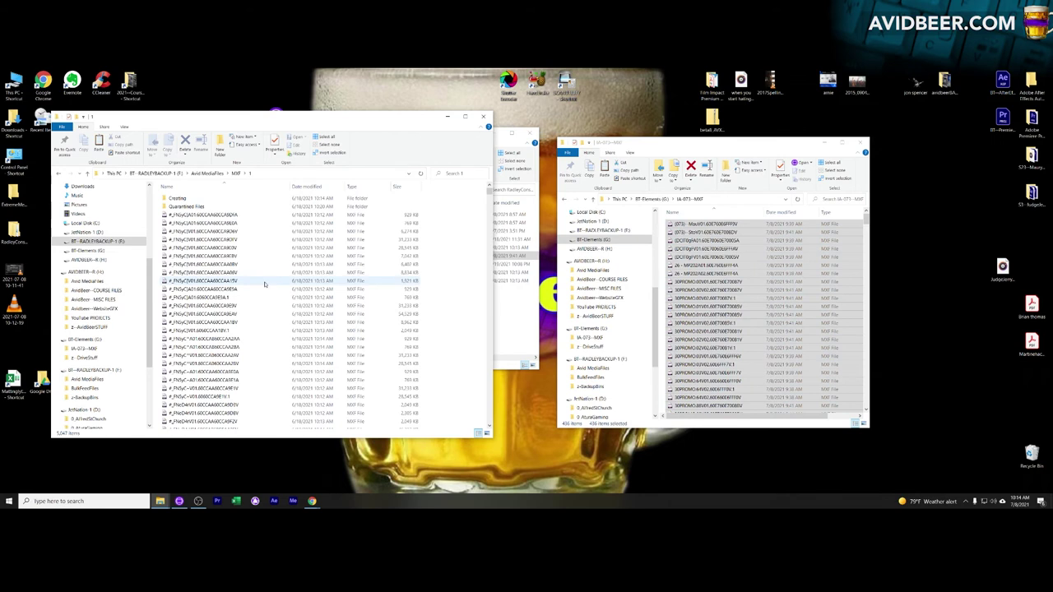
Step: Paste the 436 MXF files into MXF\1, then check sequence frames in Media Composer during the copy
{"action": "key", "text": "ctrl+v"}
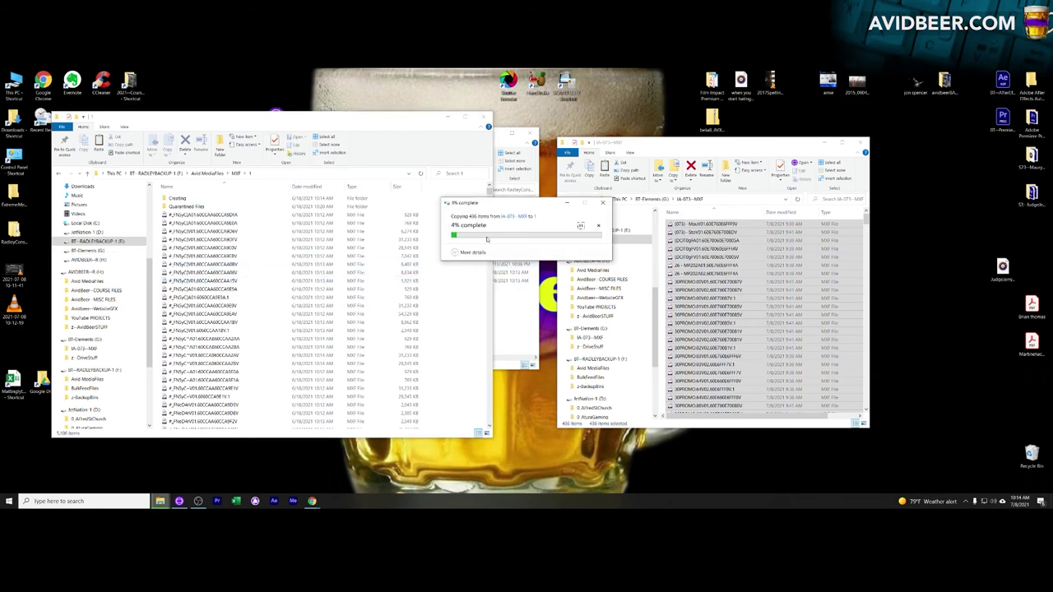
{"action": "key", "text": "alt+Tab"}
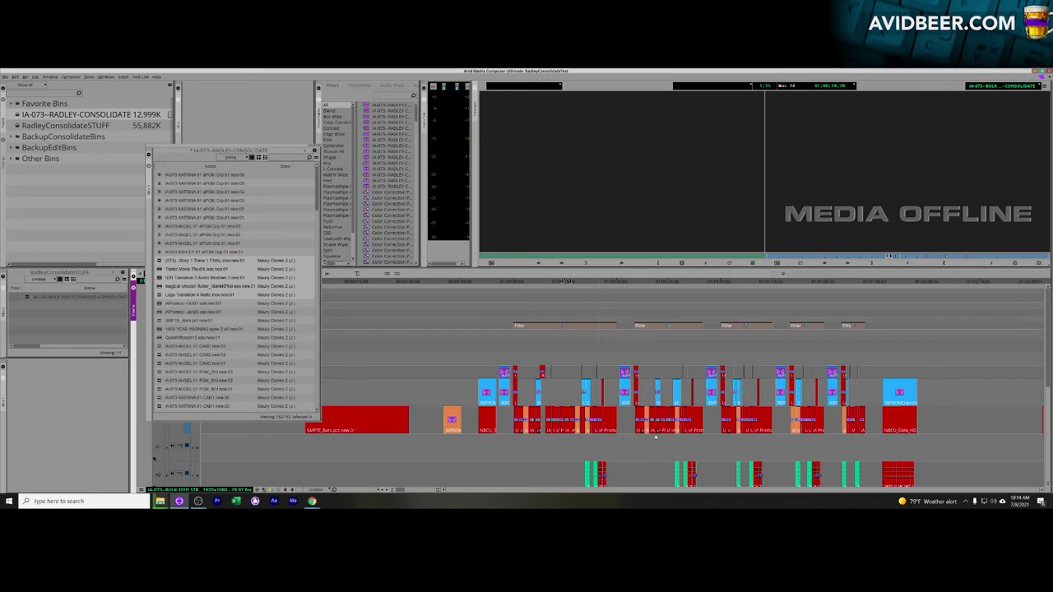
{"action": "left_click", "coordinate": [523, 431]}
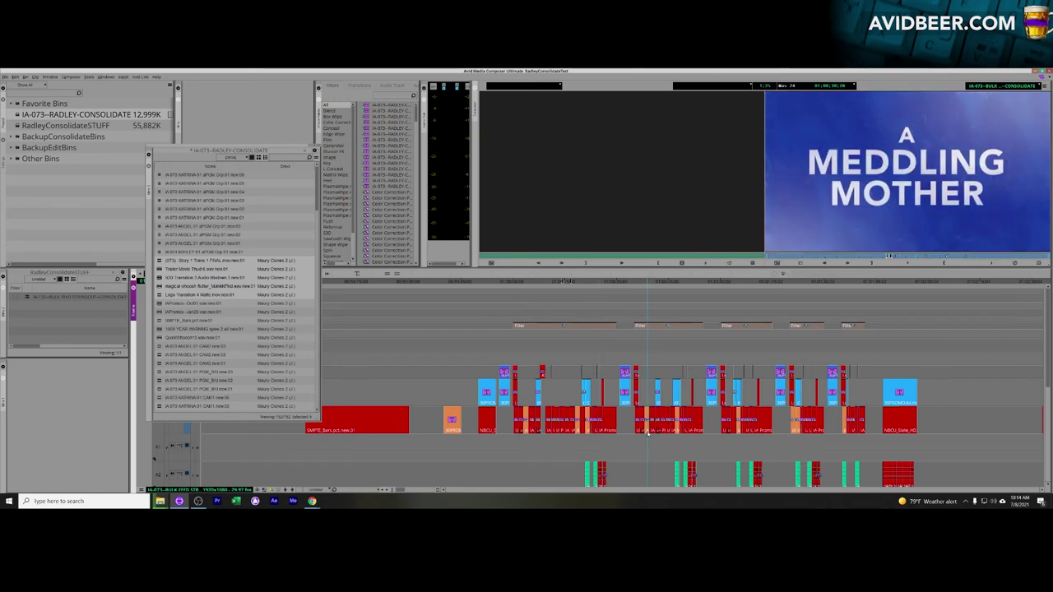
{"action": "left_click", "coordinate": [526, 431]}
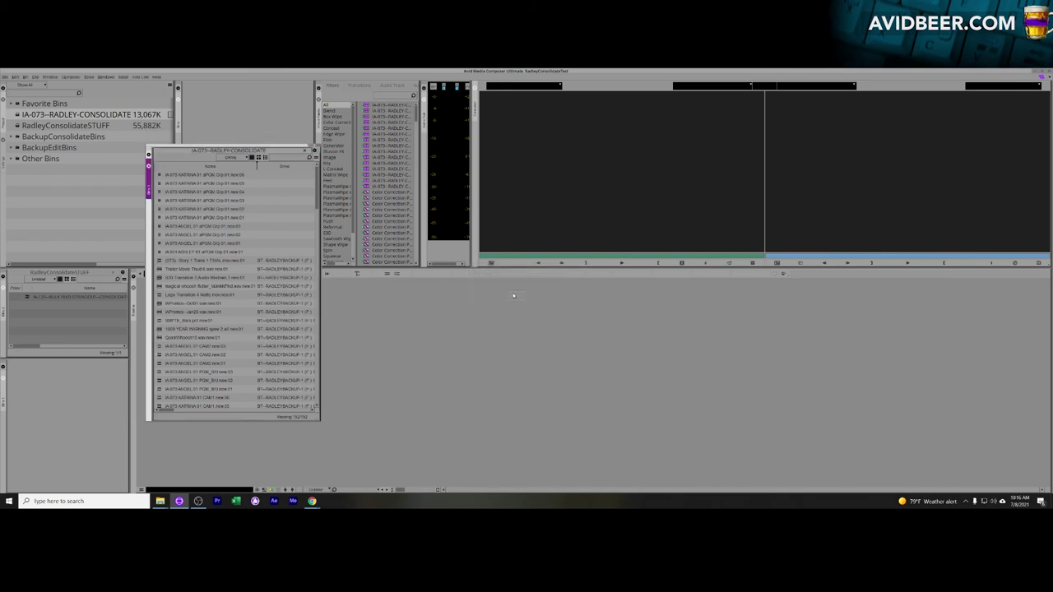
Step: Load the BULK FEED STRINGOUT sequence from the bin into the timeline
{"action": "left_click_drag", "start_coordinate": [314, 221], "coordinate": [322, 288]}
{"action": "scroll", "coordinate": [271, 289], "scroll_direction": "down", "scroll_amount": 6}
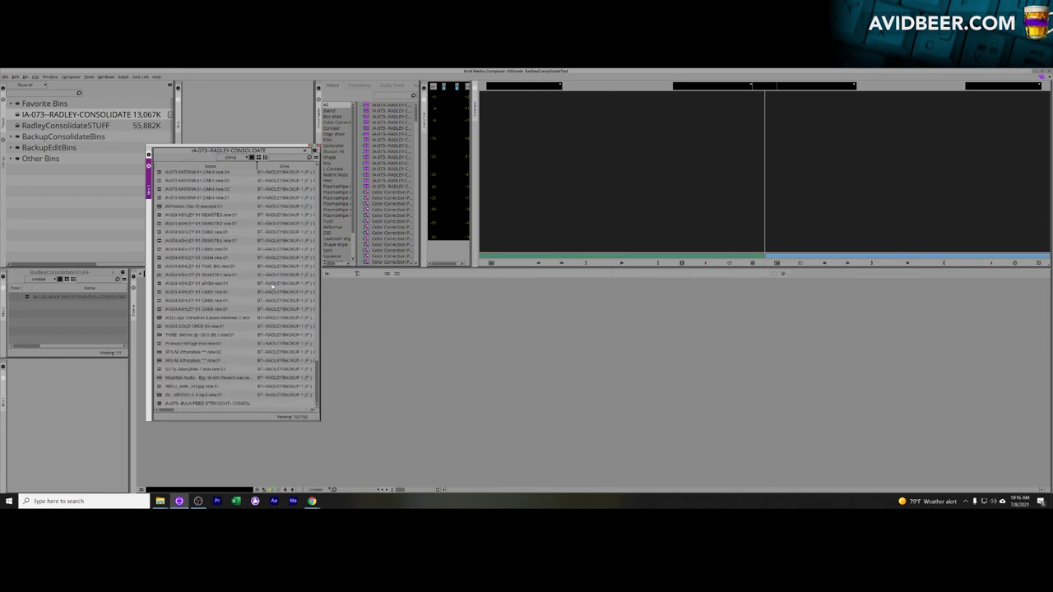
{"action": "left_click", "coordinate": [159, 404]}
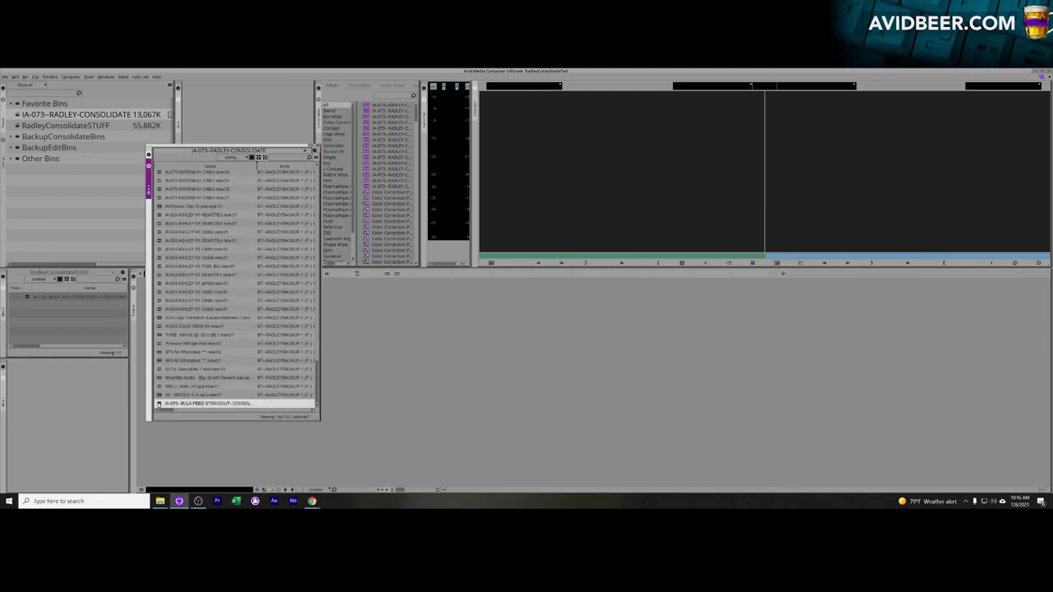
{"action": "key", "text": "Return"}
Step: Play the sequence from the A SHOCKING DNA TEST title to confirm the footage is online
{"action": "left_click", "coordinate": [552, 434]}
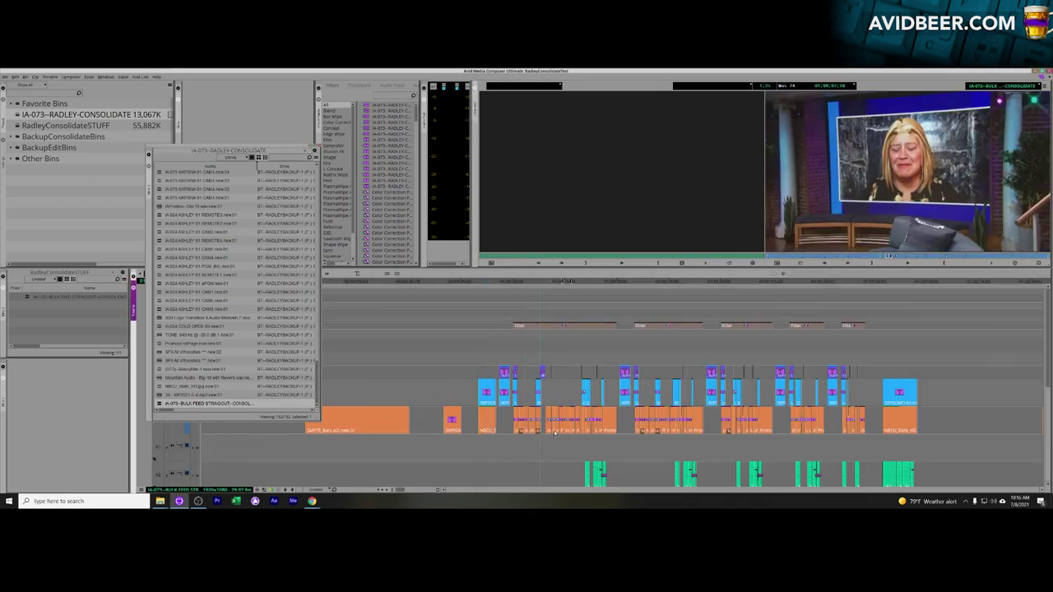
{"action": "left_click", "coordinate": [545, 436]}
{"action": "key", "text": "space"}
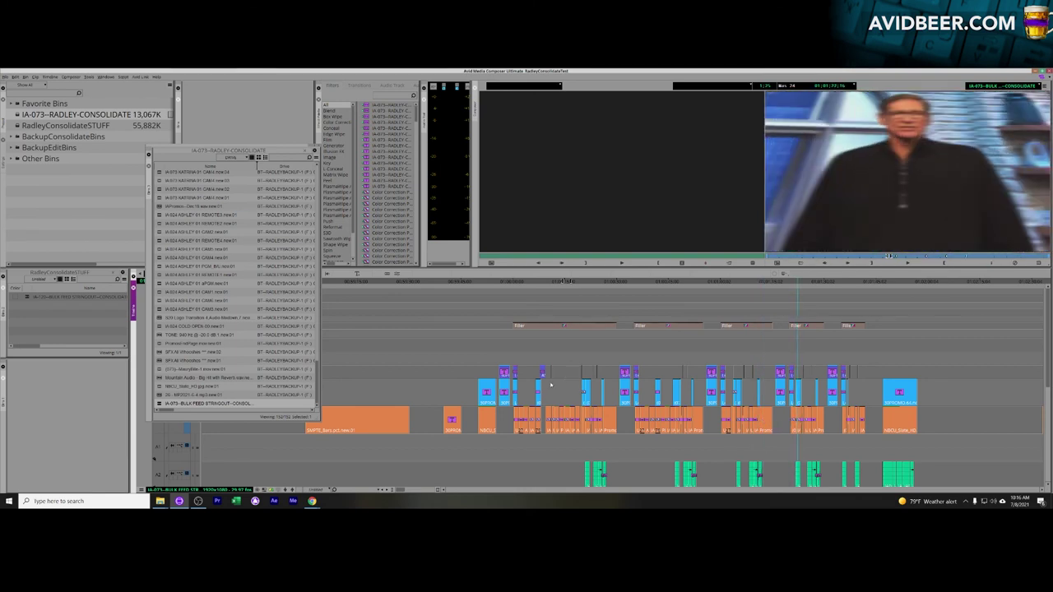
{"action": "left_click_drag", "start_coordinate": [311, 352], "coordinate": [318, 183]}
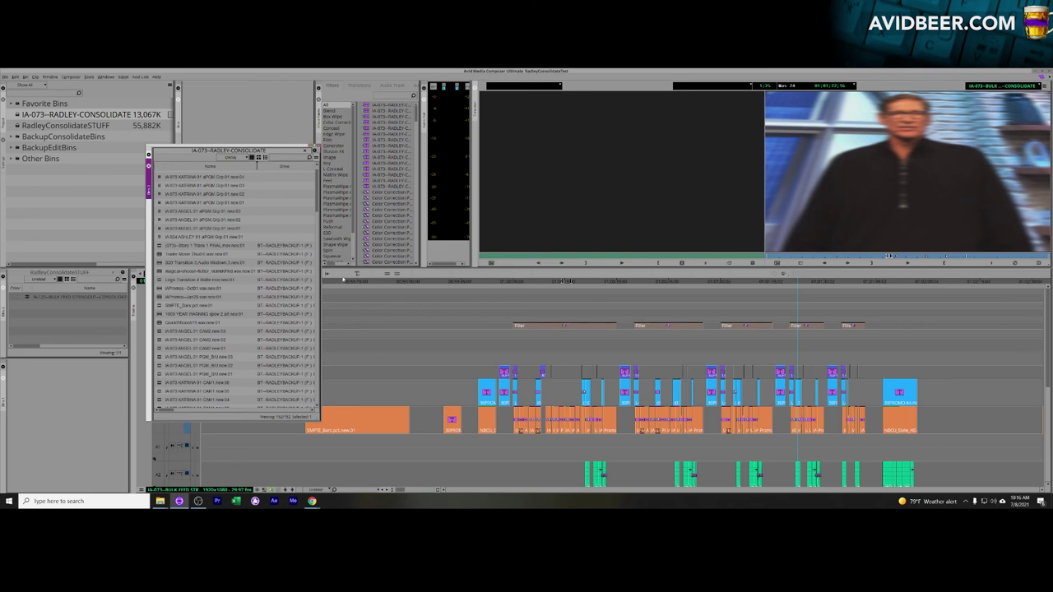
{"action": "left_click", "coordinate": [564, 436]}
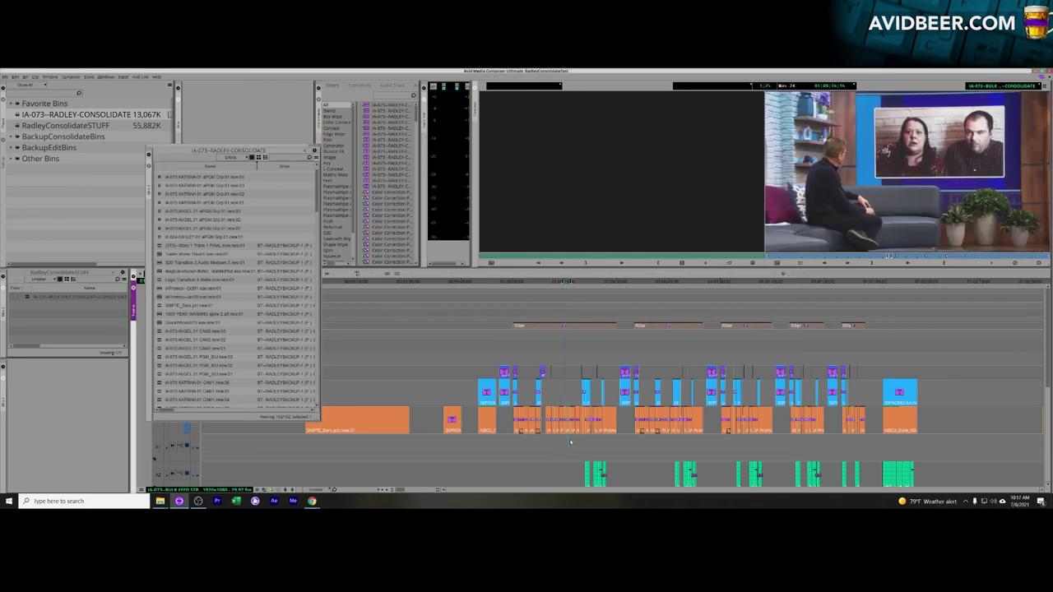